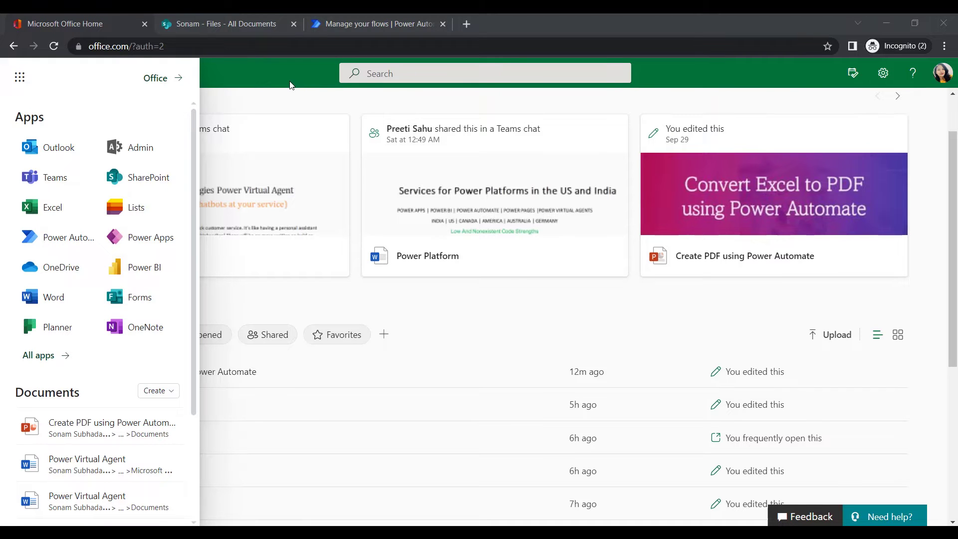
- Go from the Microsoft 365 app launcher to the Power Automate home page tab
{"action": "left_click", "coordinate": [21, 79]}
{"action": "left_click", "coordinate": [21, 81]}
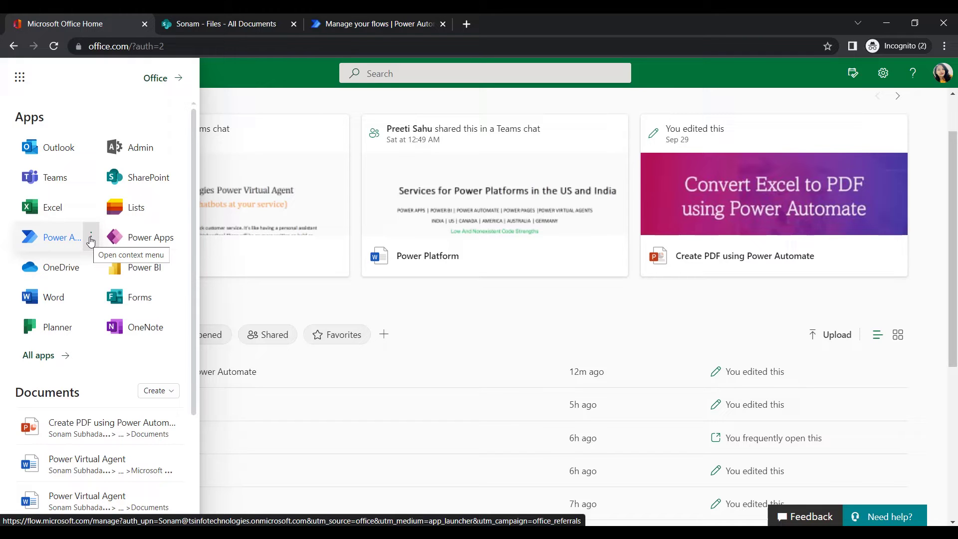
{"action": "left_click", "coordinate": [91, 240]}
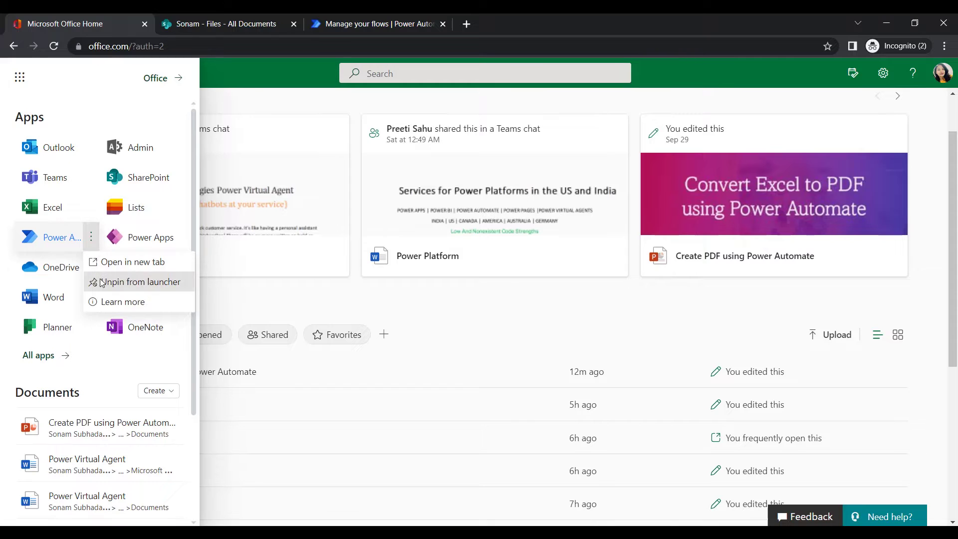
{"action": "left_click", "coordinate": [380, 29]}
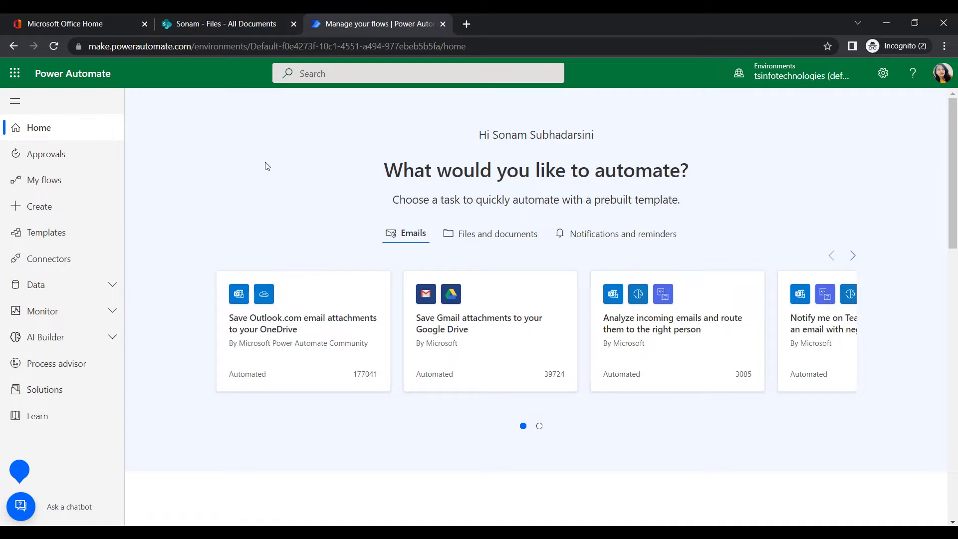
{"action": "left_click", "coordinate": [256, 15]}
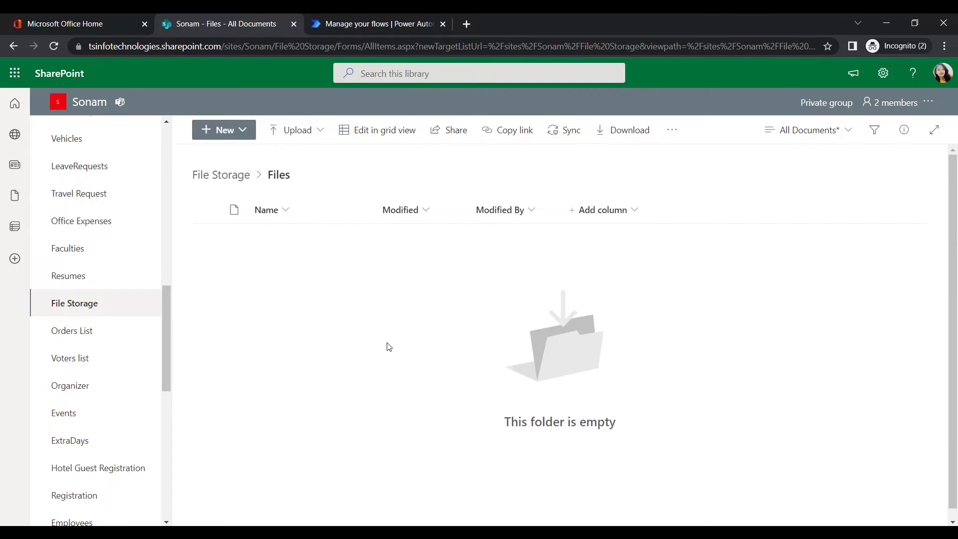
{"action": "left_click", "coordinate": [234, 188]}
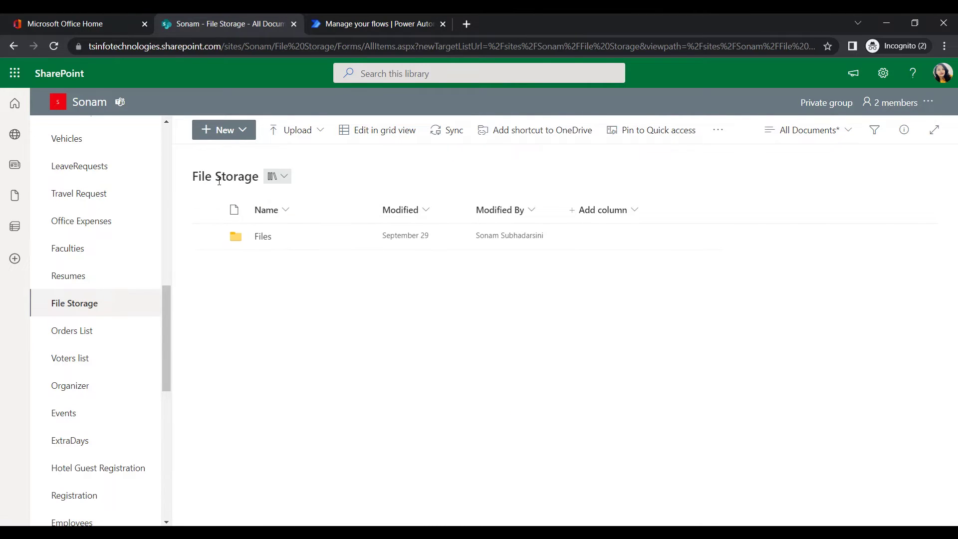
{"action": "left_click", "coordinate": [261, 237]}
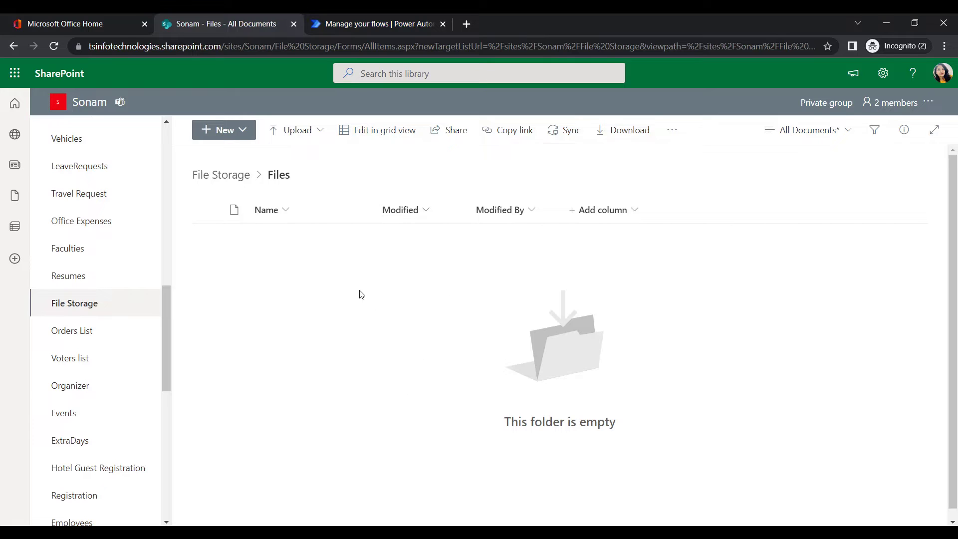
{"action": "left_click", "coordinate": [404, 13]}
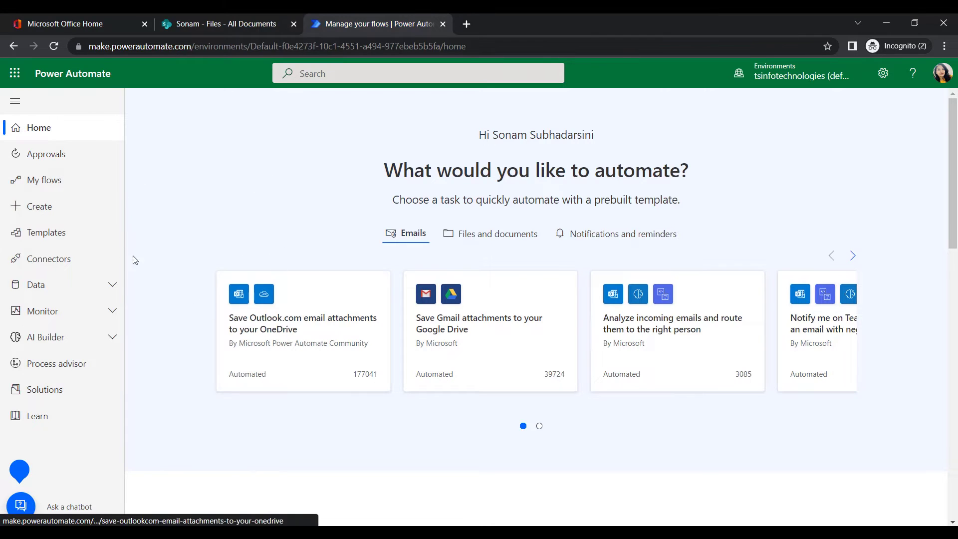
- Start a new automated cloud flow named 'Convert Excel into PDF'
{"action": "left_click", "coordinate": [66, 213]}
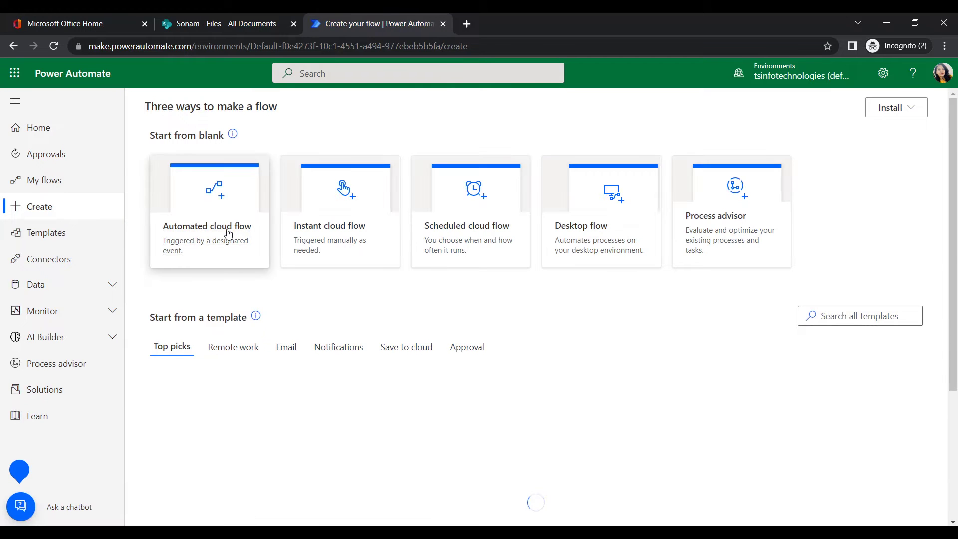
{"action": "left_click", "coordinate": [227, 235]}
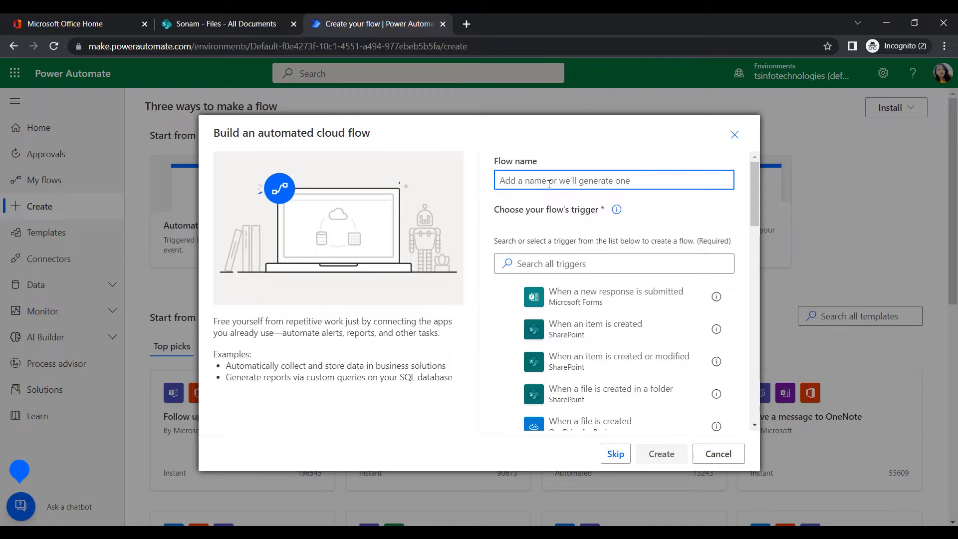
{"action": "type", "text": "Con"}
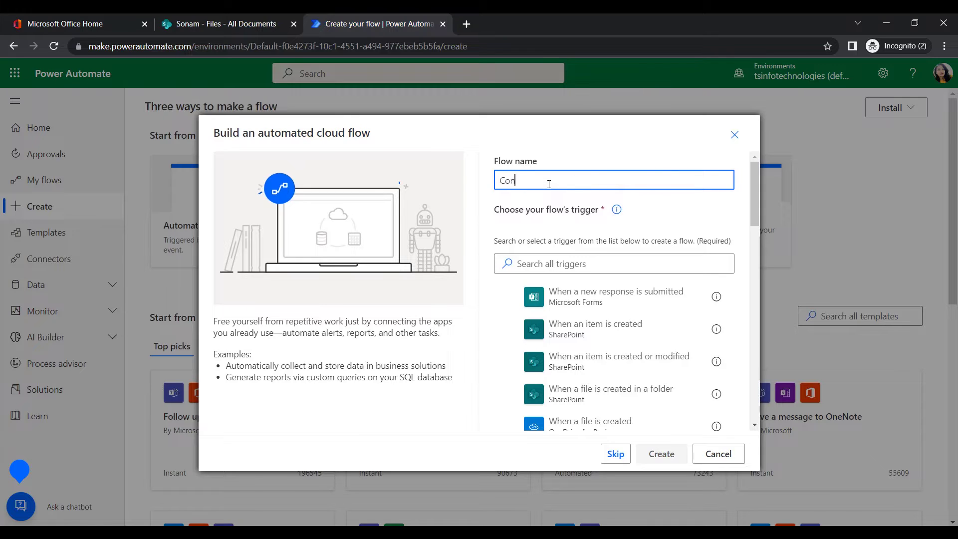
{"action": "type", "text": "vert Excel into PDF"}
- Choose the trigger 'When a file is created (properties only)' and create the flow
{"action": "left_click", "coordinate": [602, 261]}
{"action": "type", "text": "Whe"}
{"action": "scroll", "coordinate": [607, 309], "scroll_direction": "down", "scroll_amount": 5}
{"action": "left_click", "coordinate": [608, 307]}
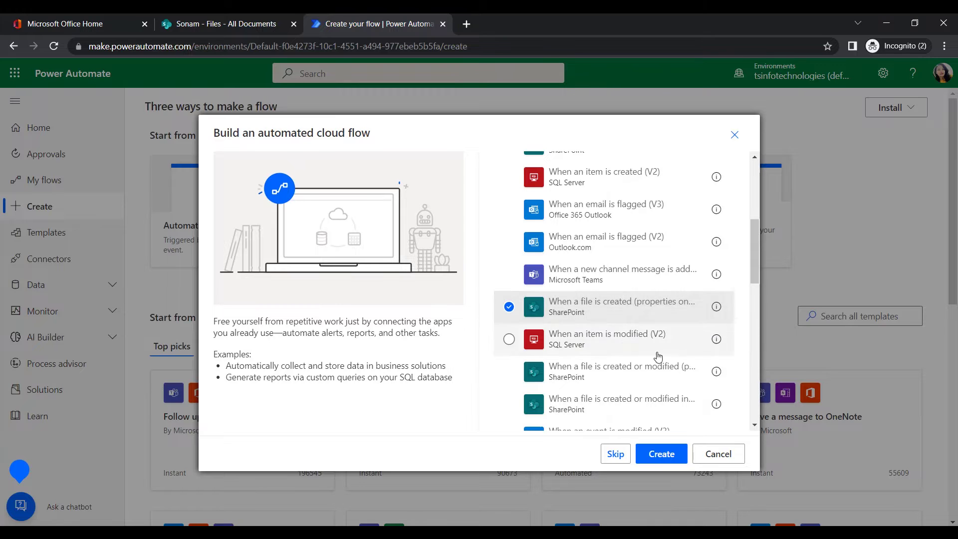
{"action": "left_click", "coordinate": [682, 457]}
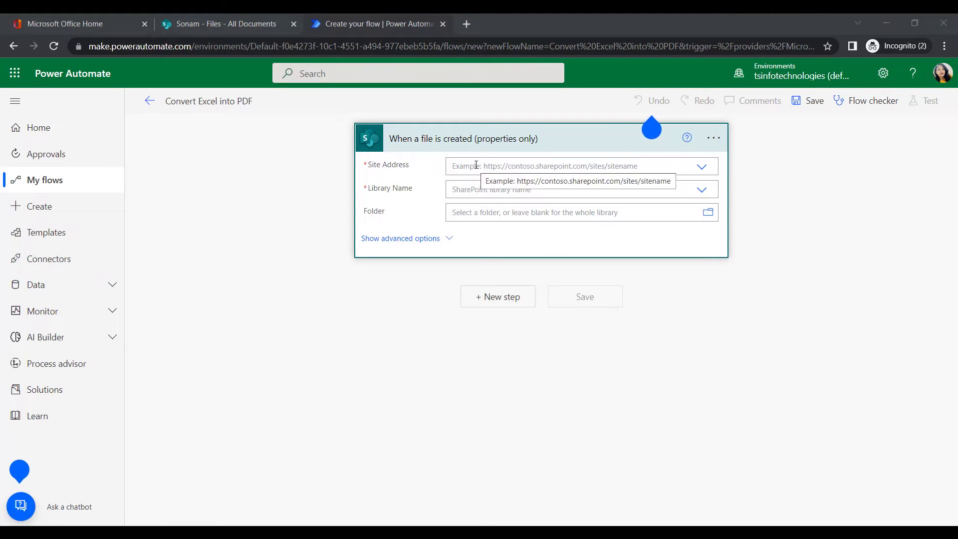
- Set the trigger's Site Address to Sonam and Library Name to File Storage
{"action": "left_click", "coordinate": [477, 164]}
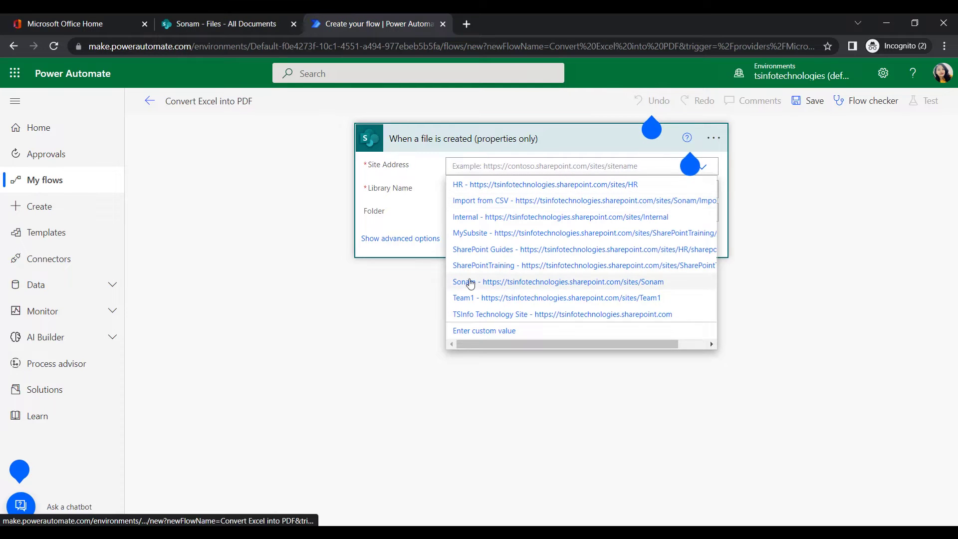
{"action": "left_click", "coordinate": [463, 282]}
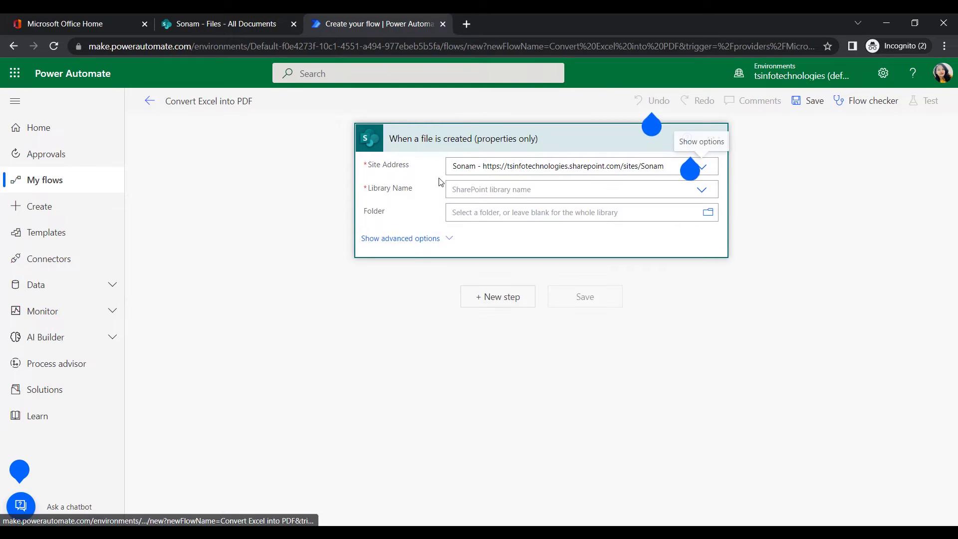
{"action": "left_click", "coordinate": [483, 192]}
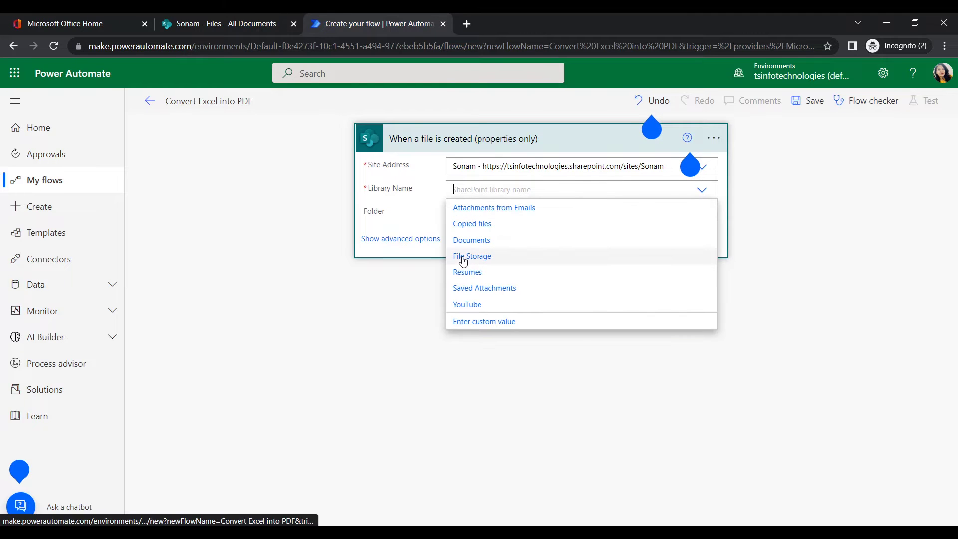
{"action": "left_click", "coordinate": [218, 31]}
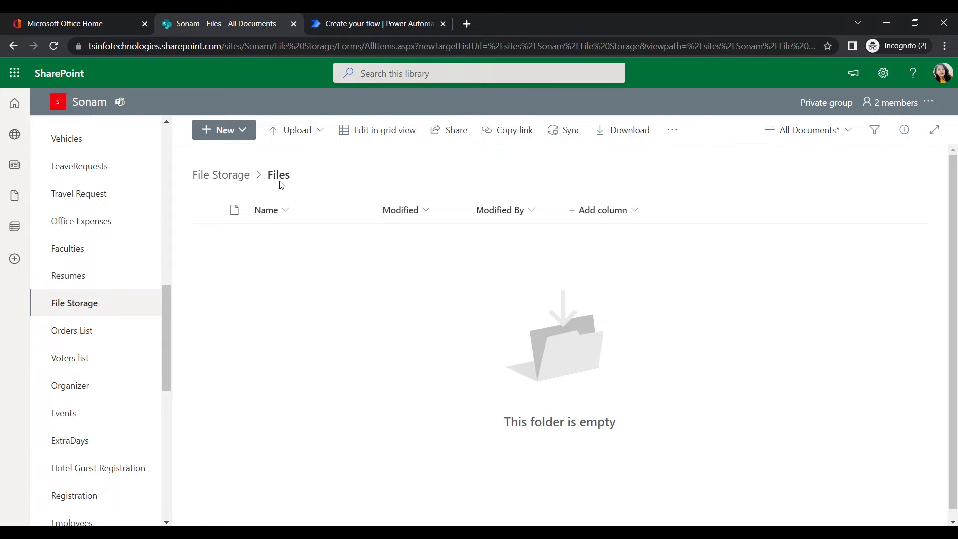
{"action": "left_click", "coordinate": [379, 24]}
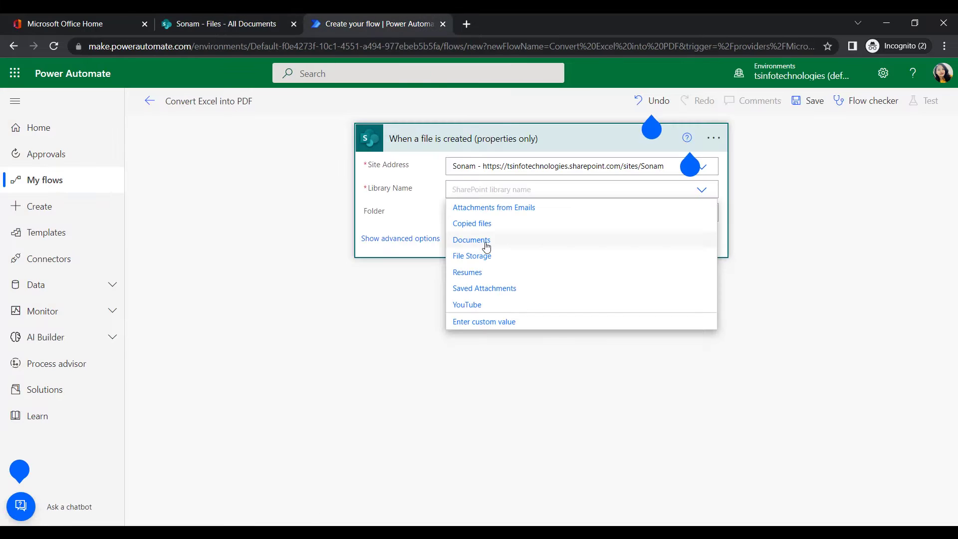
{"action": "left_click", "coordinate": [480, 257]}
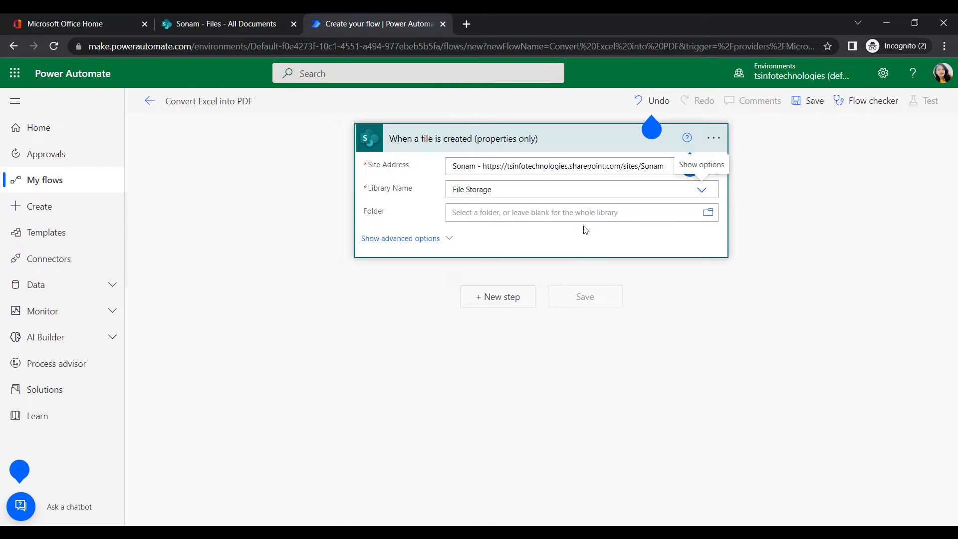
- Set the trigger's folder to /File Storage/Files
{"action": "left_click", "coordinate": [710, 214]}
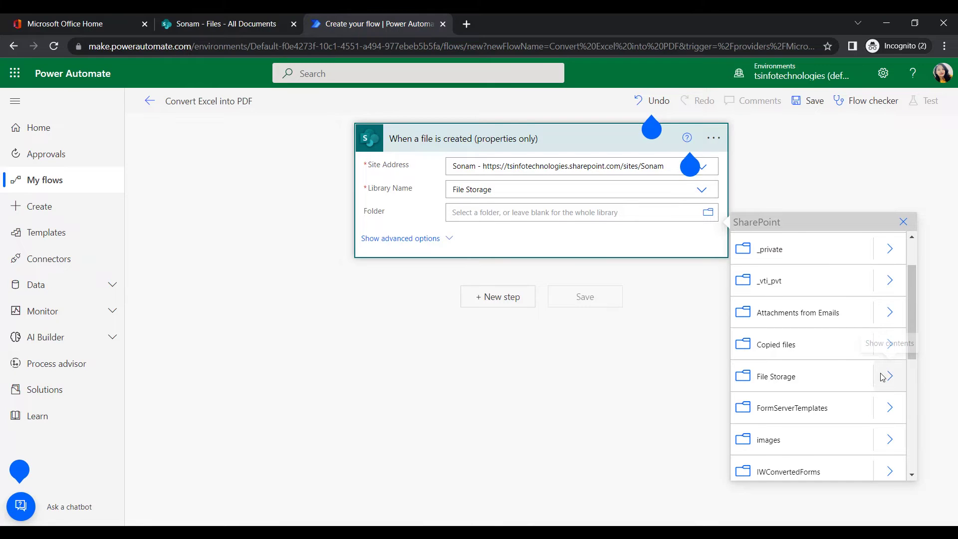
{"action": "left_click", "coordinate": [883, 377]}
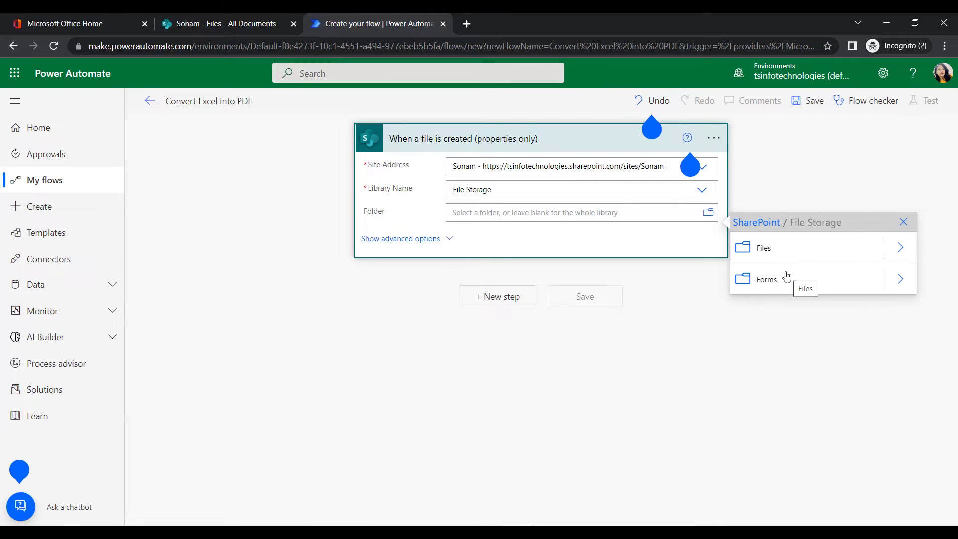
{"action": "left_click", "coordinate": [773, 257]}
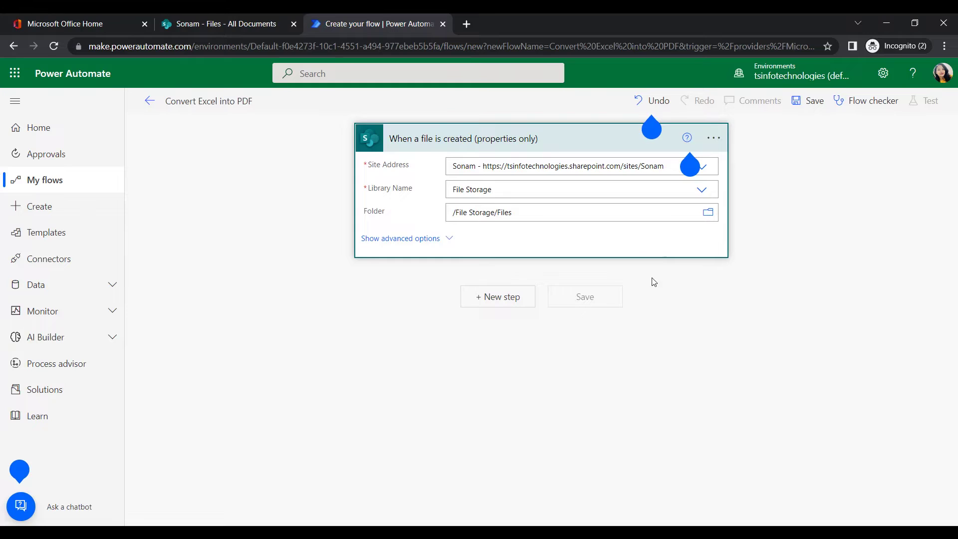
{"action": "left_click", "coordinate": [498, 298]}
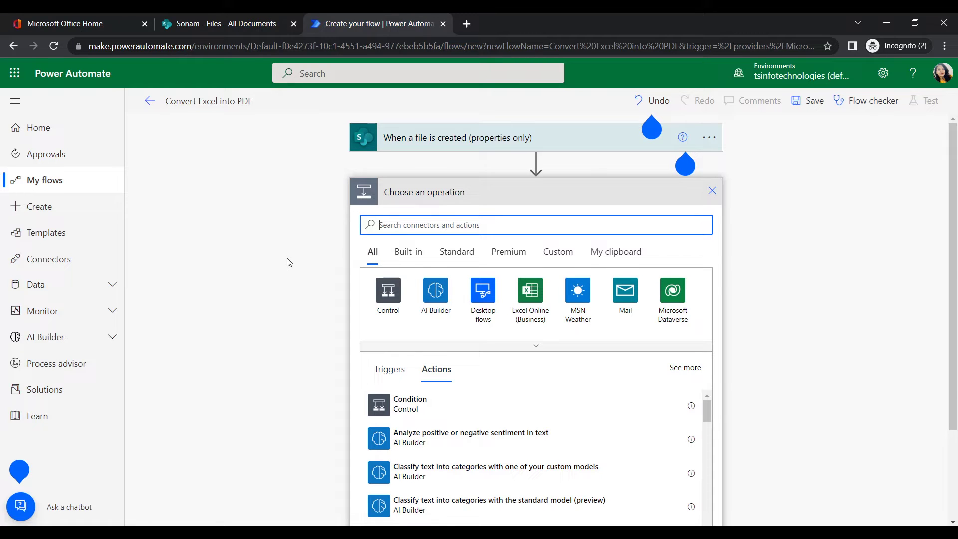
- Add the SharePoint 'Get file content' action with the Sonam site address
{"action": "left_click", "coordinate": [419, 226]}
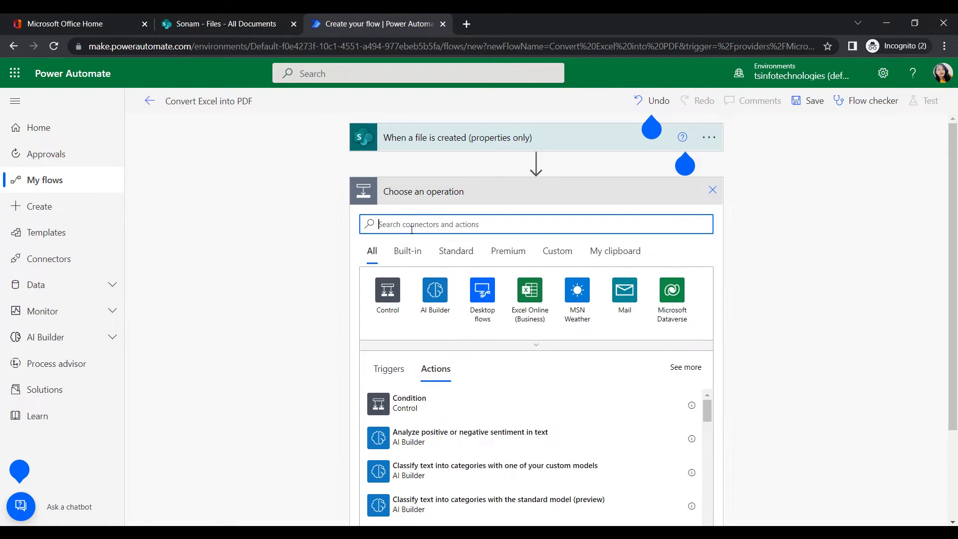
{"action": "type", "text": "get file content"}
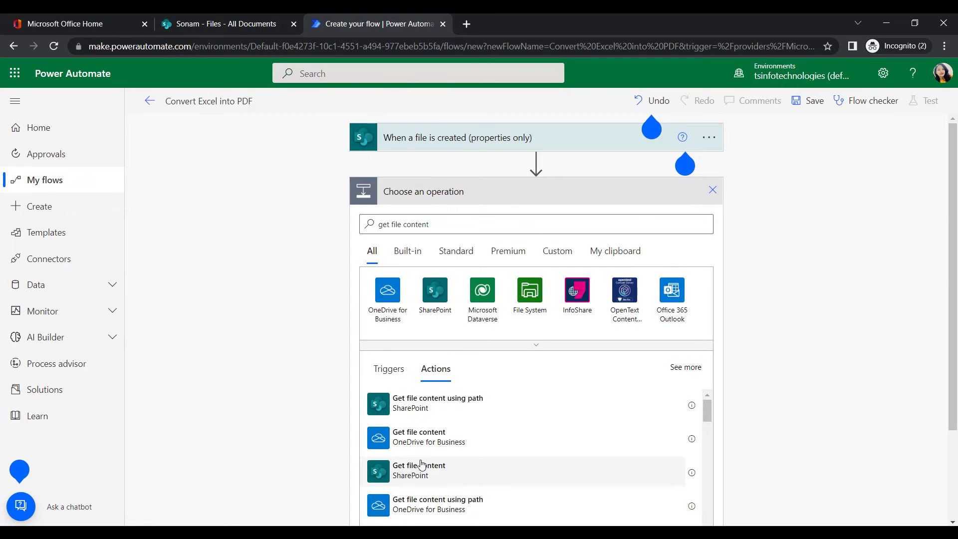
{"action": "left_click", "coordinate": [418, 472]}
{"action": "left_click", "coordinate": [461, 223]}
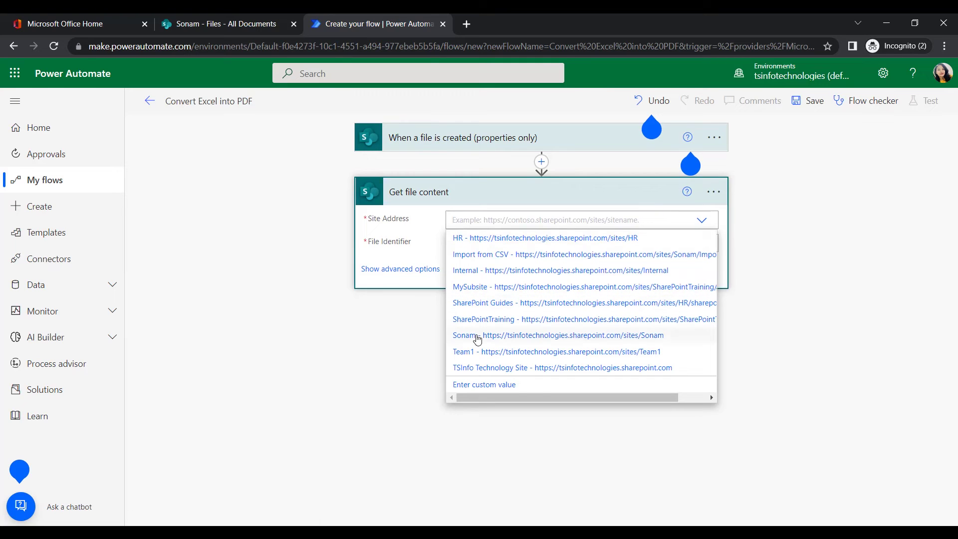
{"action": "left_click", "coordinate": [478, 337]}
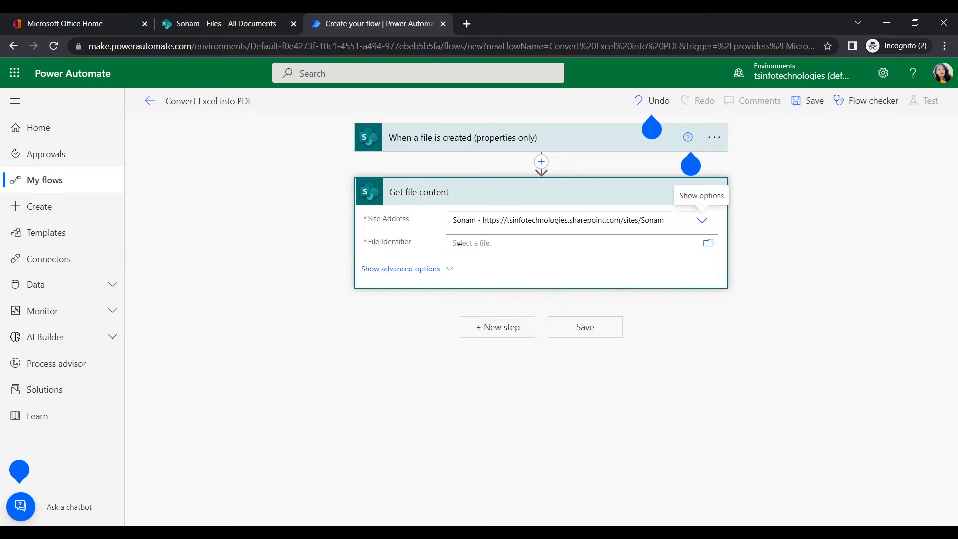
- Set File Identifier to the trigger's Identifier dynamic value
{"action": "left_click", "coordinate": [689, 242]}
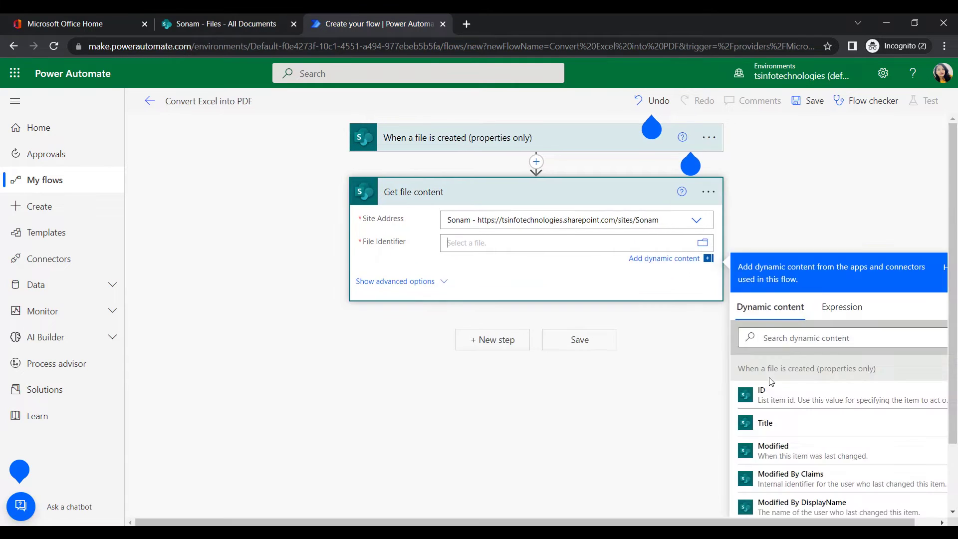
{"action": "scroll", "coordinate": [827, 366], "scroll_direction": "down", "scroll_amount": 2}
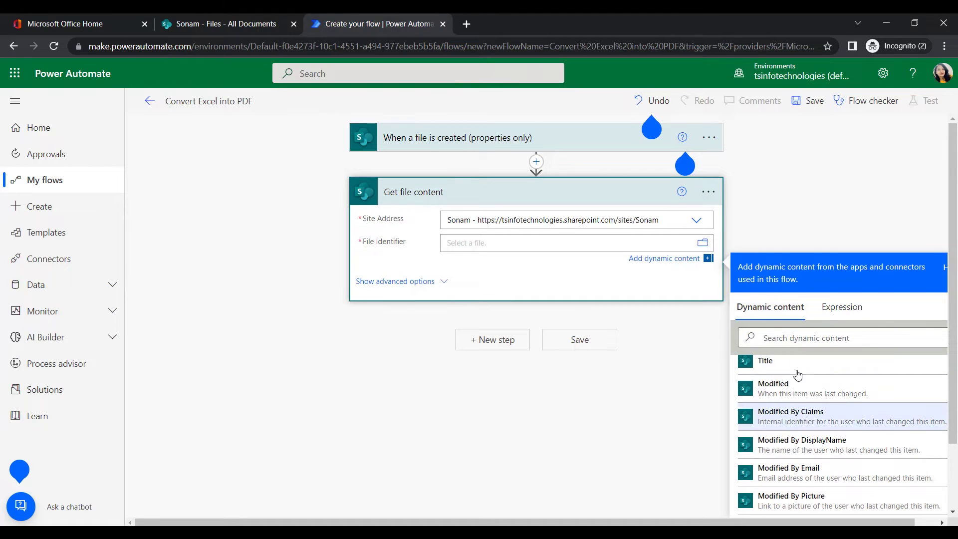
{"action": "scroll", "coordinate": [812, 368], "scroll_direction": "up", "scroll_amount": 2}
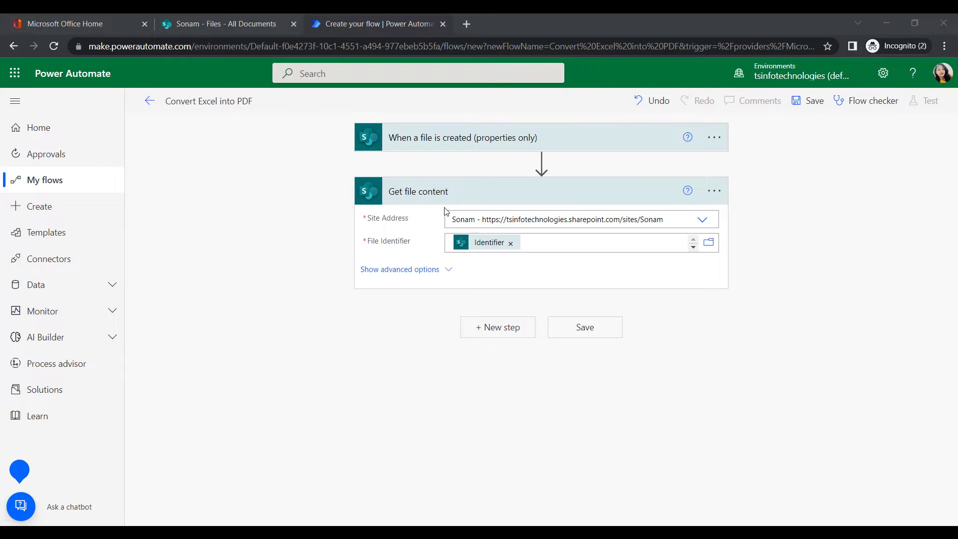
{"action": "left_click", "coordinate": [498, 329]}
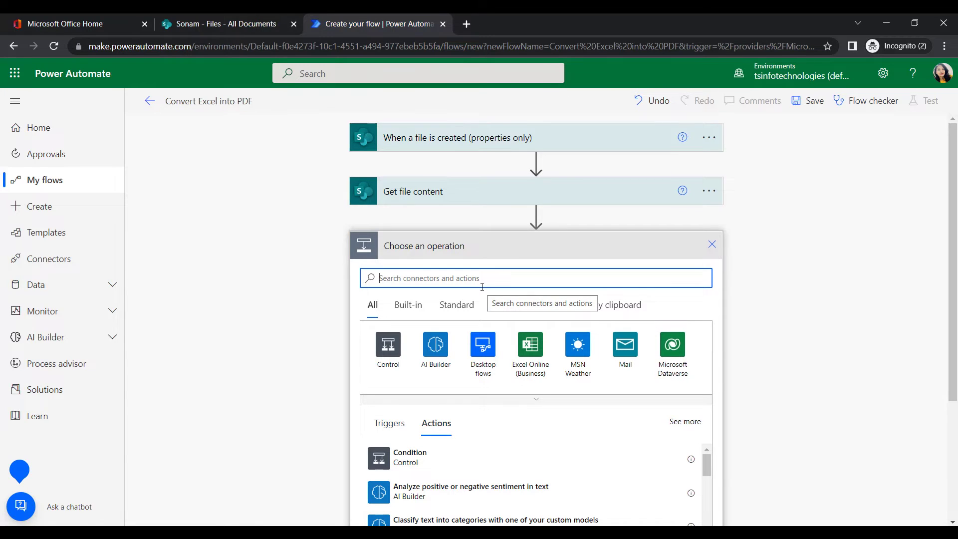
- Add a OneDrive 'Create file' action with Folder Path '/'
{"action": "left_click", "coordinate": [433, 274]}
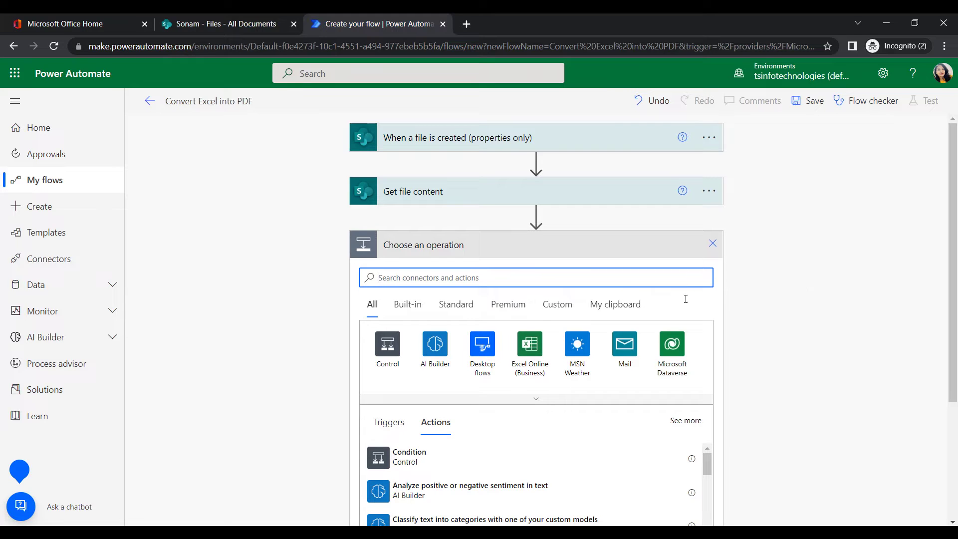
{"action": "type", "text": "Create file"}
{"action": "left_click", "coordinate": [439, 428]}
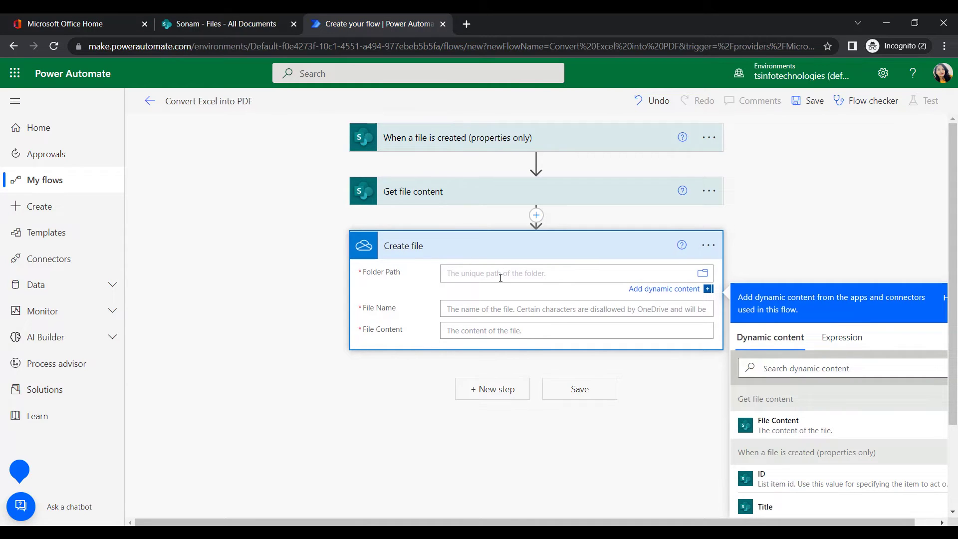
{"action": "type", "text": "/"}
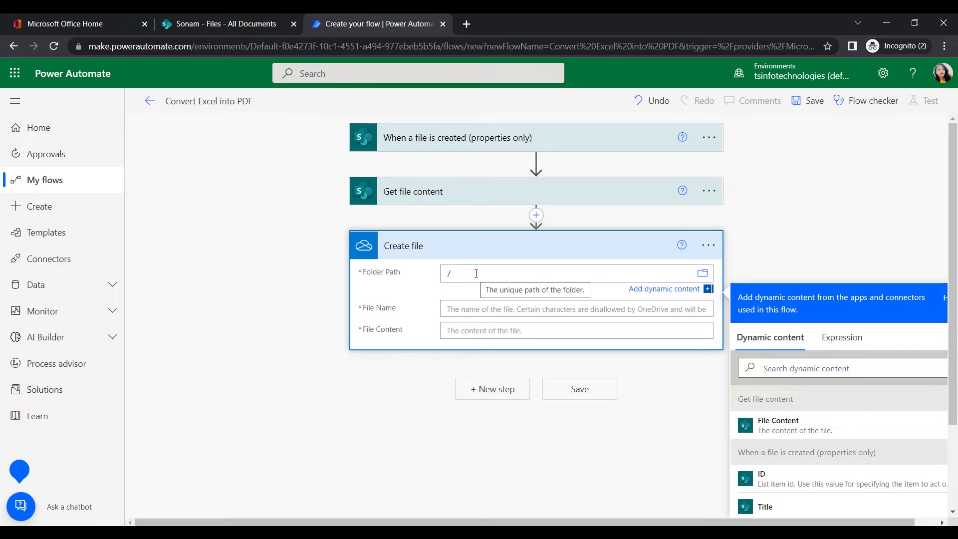
- Set File Name to 'File name with extension' and File Content to 'File Content'
{"action": "left_click", "coordinate": [744, 252]}
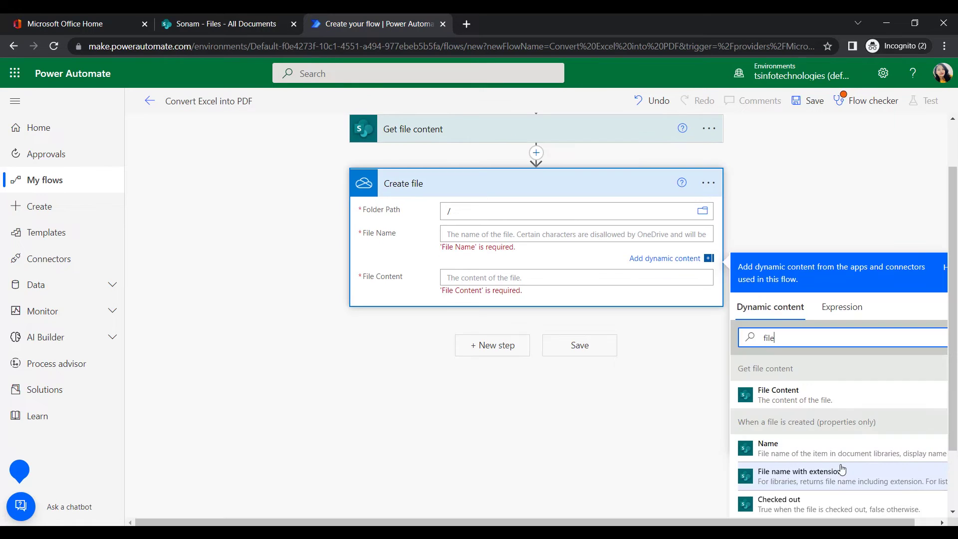
{"action": "left_click", "coordinate": [842, 471]}
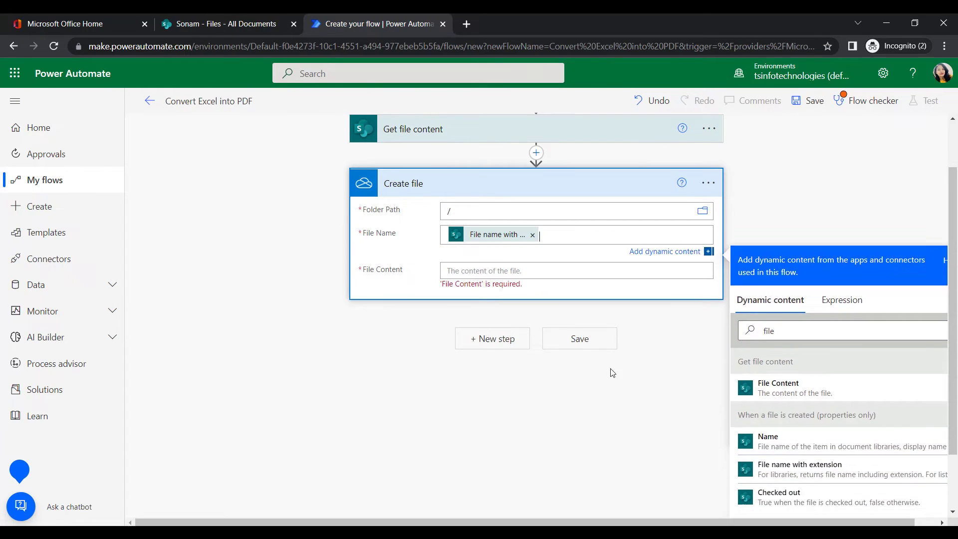
{"action": "scroll", "coordinate": [725, 322], "scroll_direction": "down", "scroll_amount": 2}
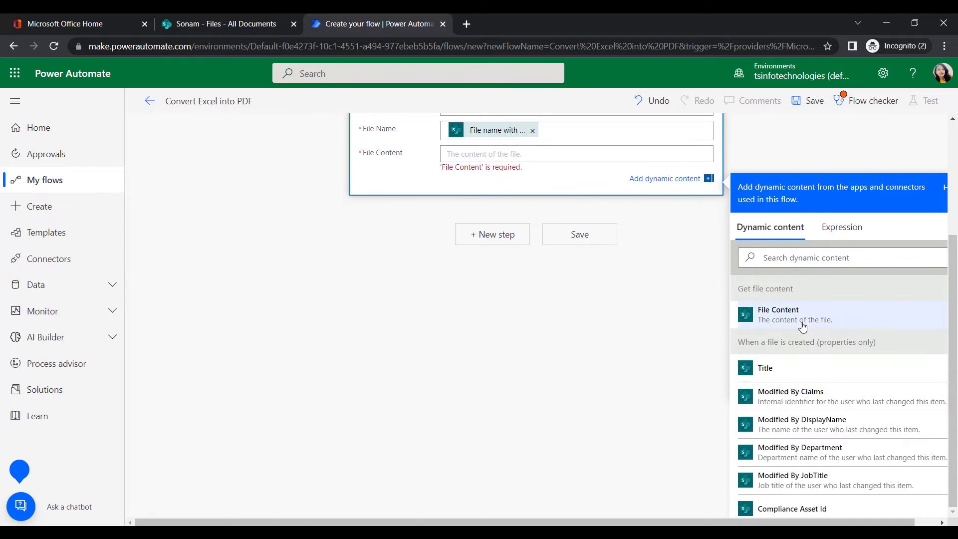
{"action": "left_click", "coordinate": [802, 324]}
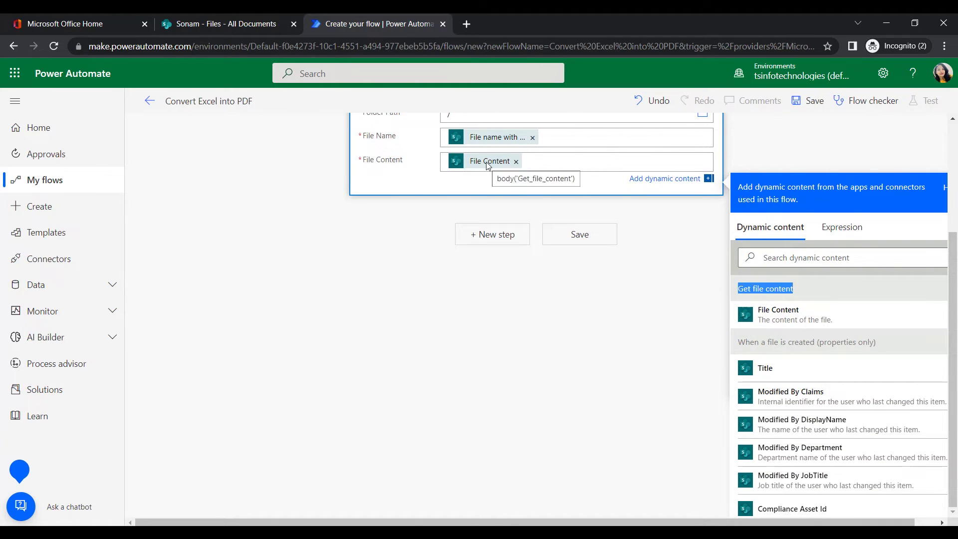
{"action": "left_click", "coordinate": [699, 260]}
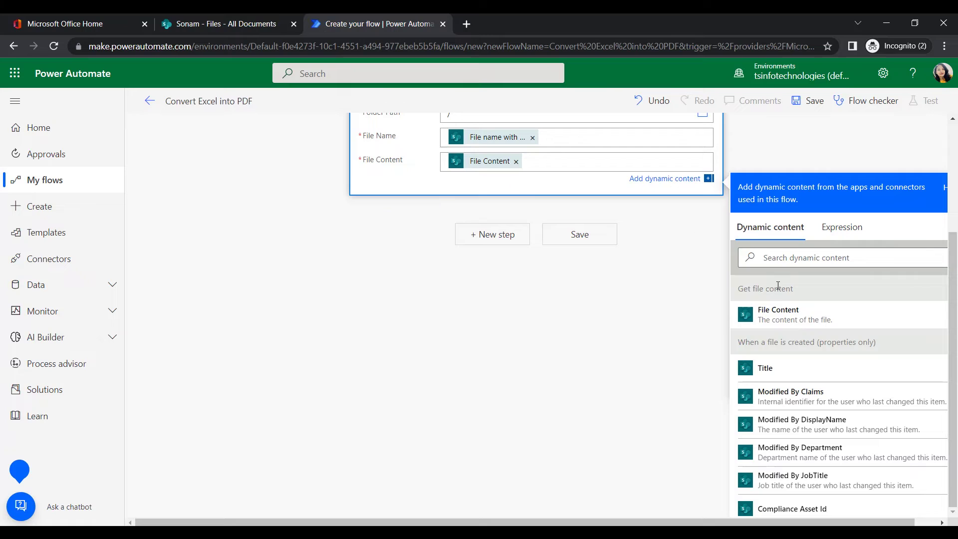
{"action": "left_click", "coordinate": [662, 335]}
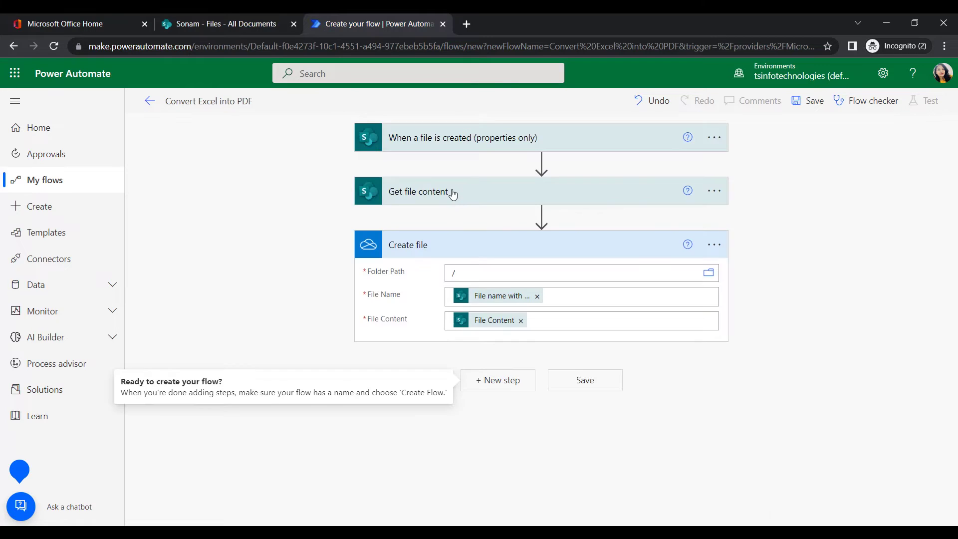
{"action": "left_click", "coordinate": [523, 387]}
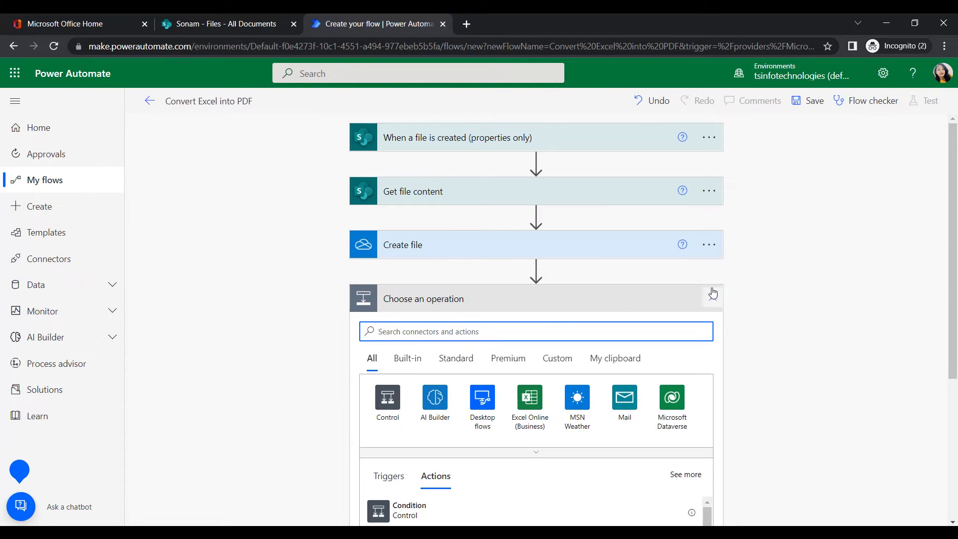
{"action": "scroll", "coordinate": [730, 297], "scroll_direction": "down", "scroll_amount": 2}
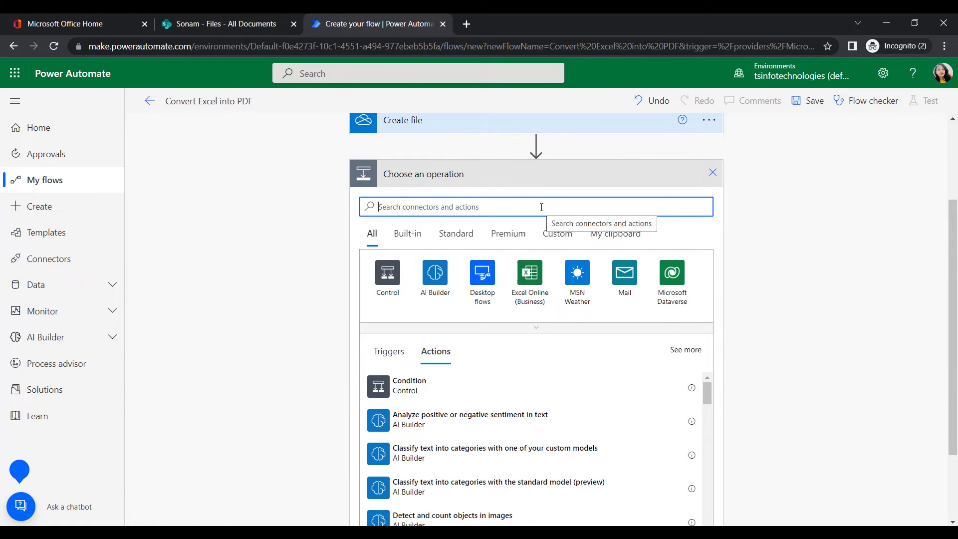
- Add OneDrive 'Convert file (Preview)' with File set to Create file's Id and Target type PDF
{"action": "type", "text": "convert"}
{"action": "left_click", "coordinate": [419, 389]}
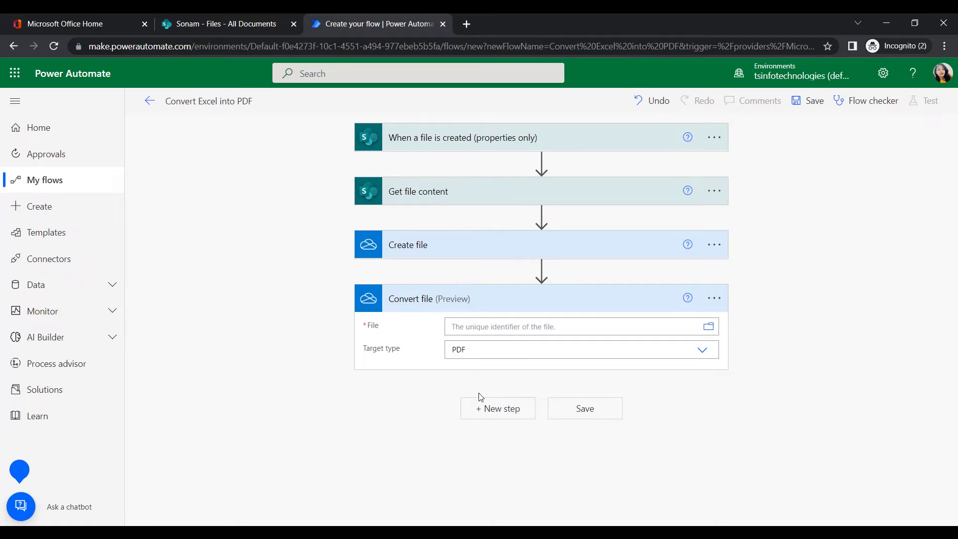
{"action": "left_click", "coordinate": [497, 326]}
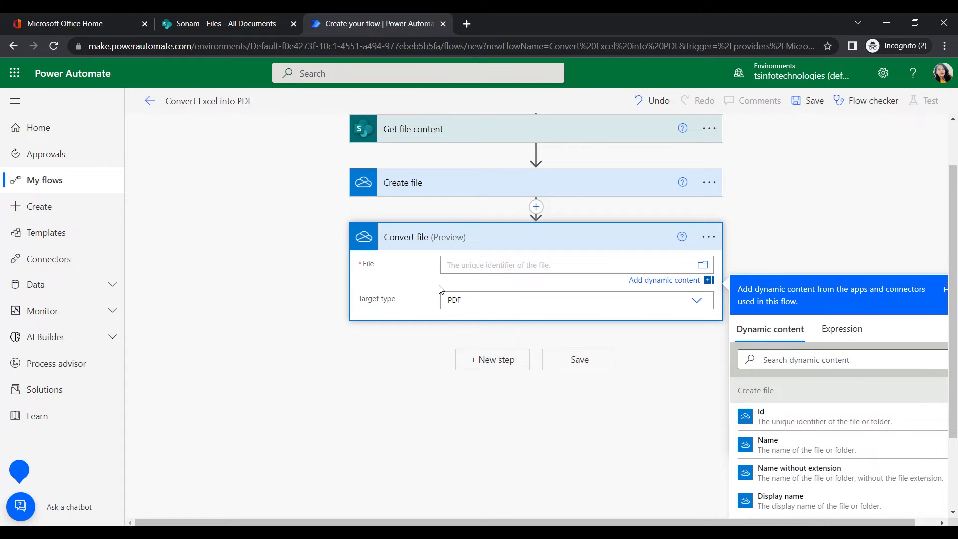
{"action": "double_click", "coordinate": [783, 414]}
{"action": "scroll", "coordinate": [535, 310], "scroll_direction": "up", "scroll_amount": 2}
{"action": "left_click", "coordinate": [530, 327]}
{"action": "left_click", "coordinate": [510, 367]}
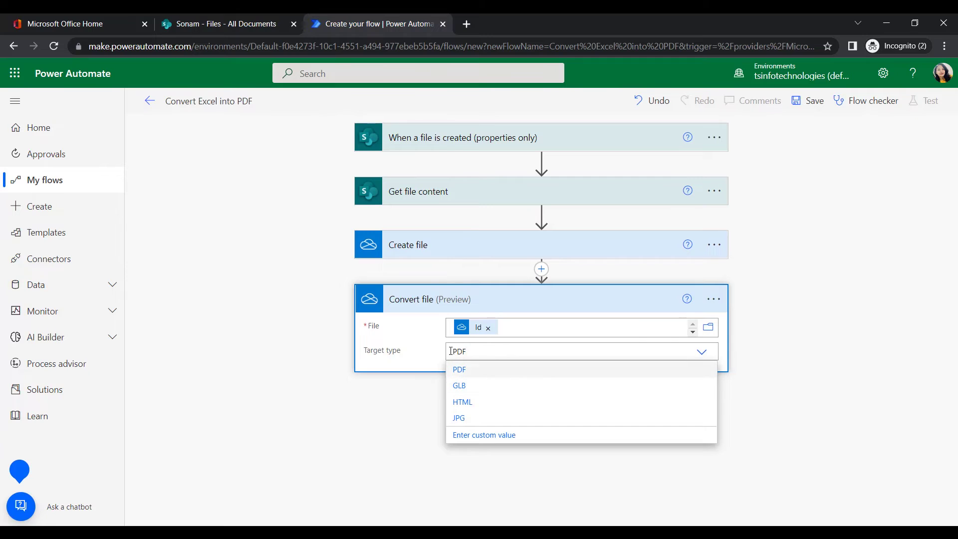
{"action": "left_click", "coordinate": [476, 356]}
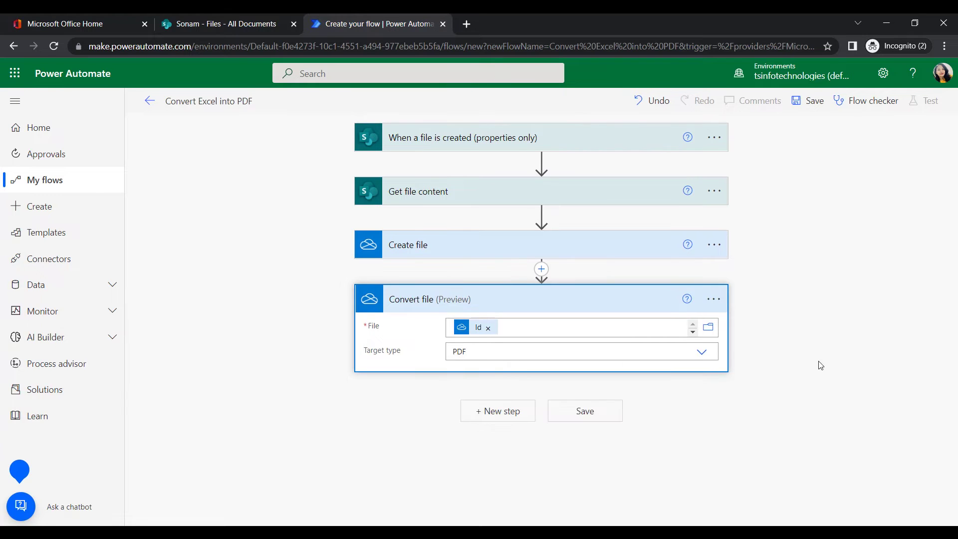
{"action": "left_click", "coordinate": [507, 377]}
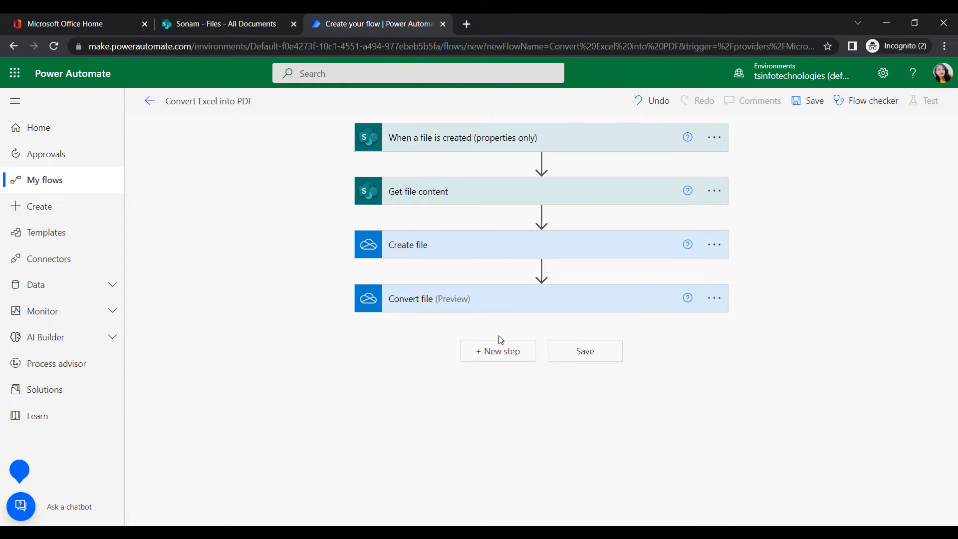
- Add the SharePoint 'Create file' action (Create file 2) below Convert file
{"action": "left_click", "coordinate": [500, 350]}
{"action": "type", "text": "C"}
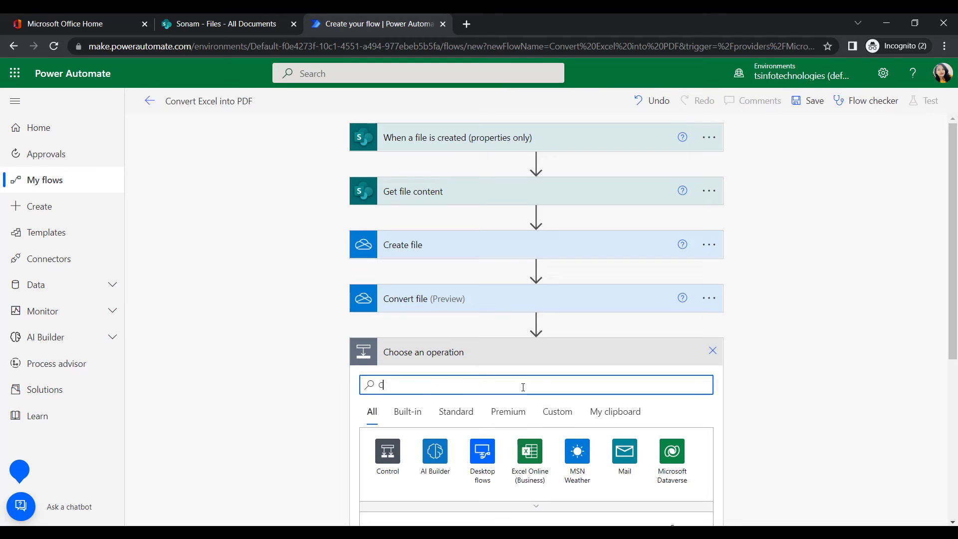
{"action": "type", "text": "reate"}
{"action": "scroll", "coordinate": [714, 304], "scroll_direction": "down", "scroll_amount": 3}
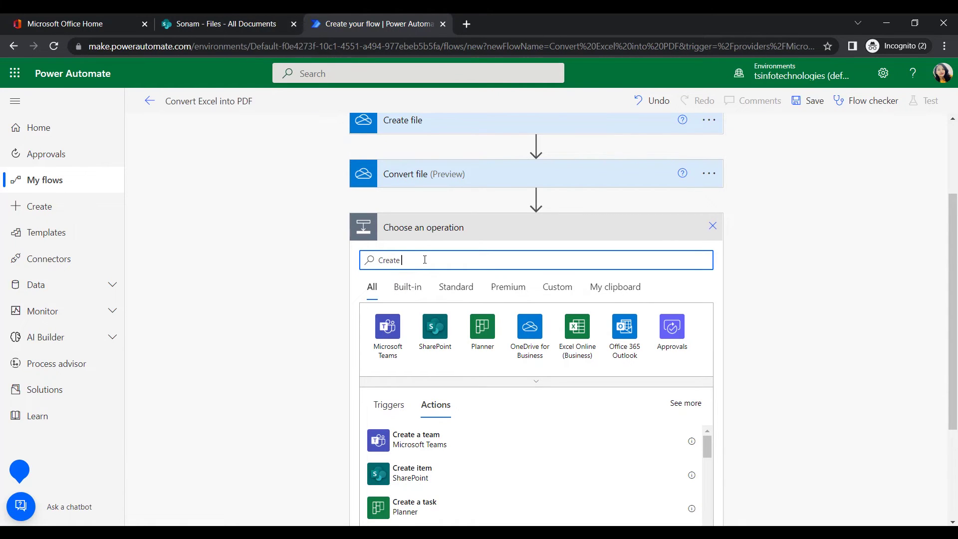
{"action": "type", "text": "file"}
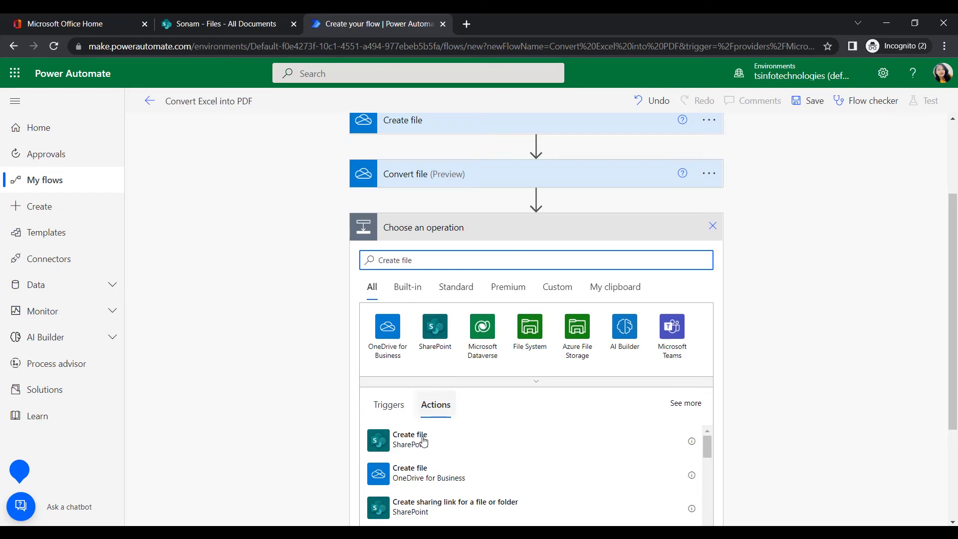
{"action": "left_click", "coordinate": [397, 447]}
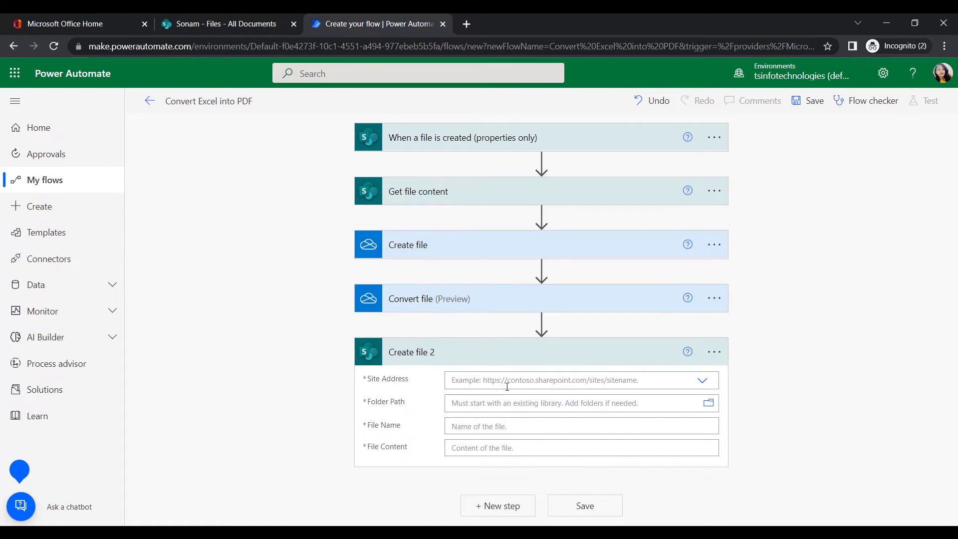
- Set Create file 2's site to the team site and Folder Path to /File Storage/Files
{"action": "left_click", "coordinate": [507, 386]}
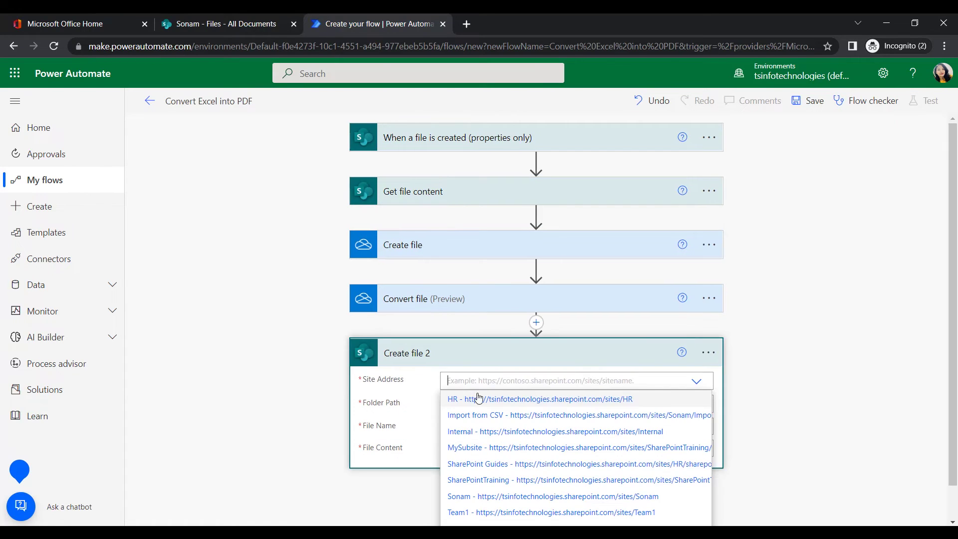
{"action": "left_click", "coordinate": [460, 496]}
{"action": "left_click", "coordinate": [468, 403]}
{"action": "left_click", "coordinate": [665, 320]}
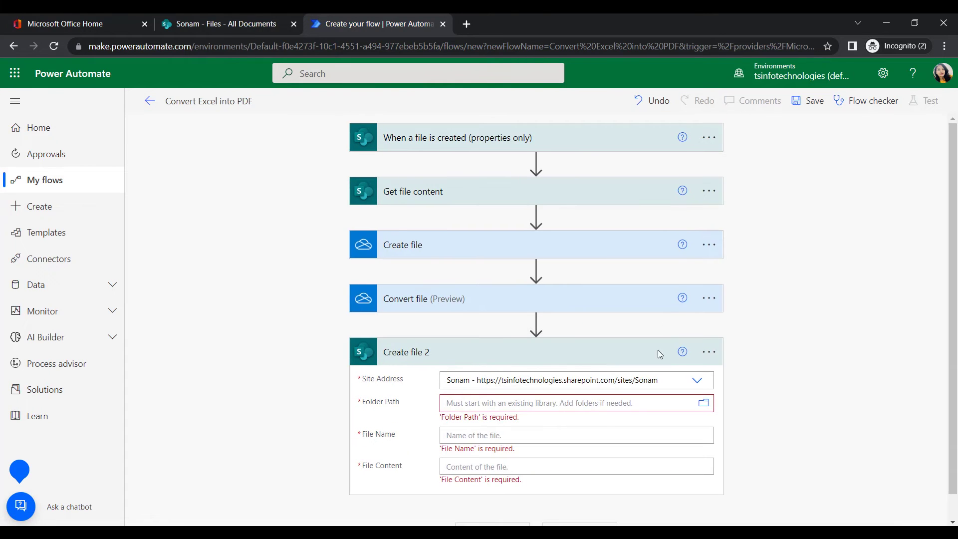
{"action": "scroll", "coordinate": [680, 363], "scroll_direction": "down", "scroll_amount": 1}
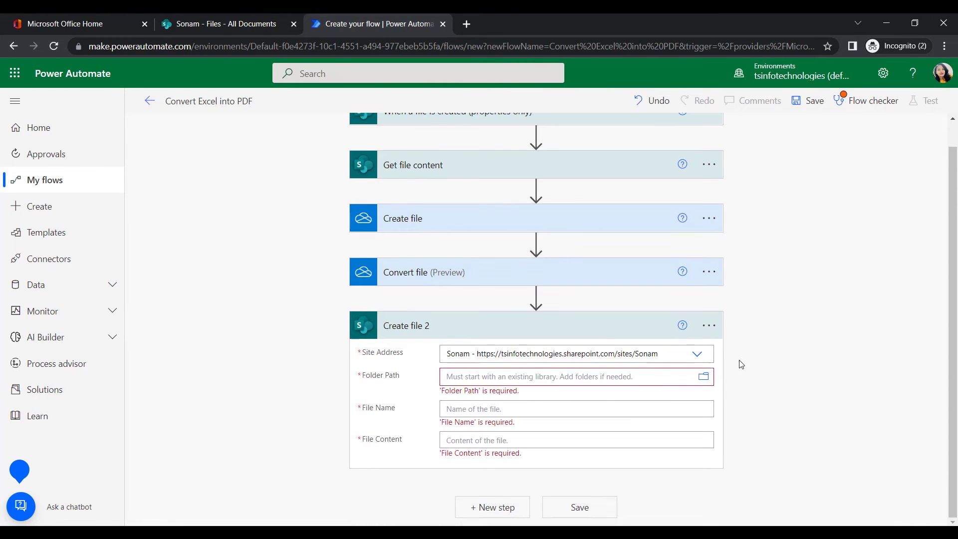
{"action": "left_click", "coordinate": [703, 376]}
{"action": "scroll", "coordinate": [875, 316], "scroll_direction": "up", "scroll_amount": 5}
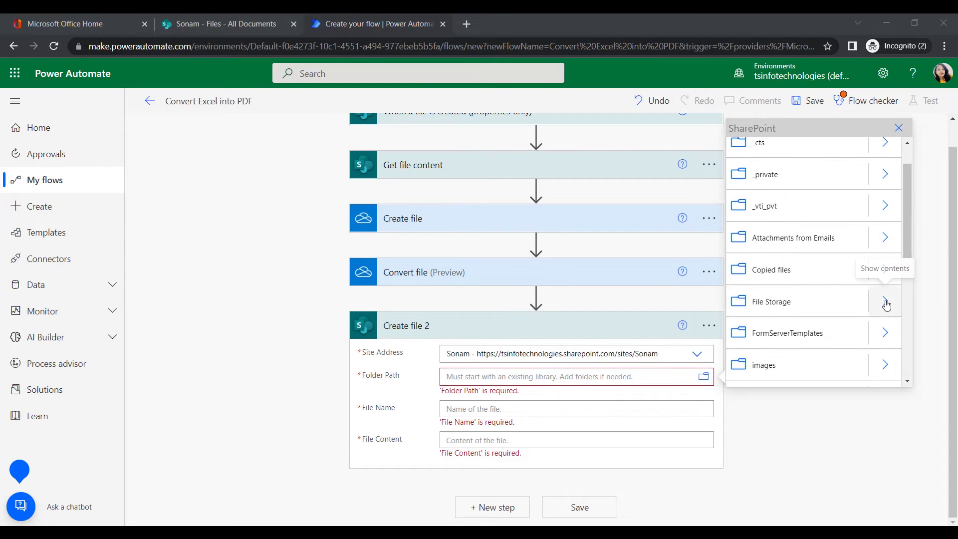
{"action": "left_click", "coordinate": [886, 303]}
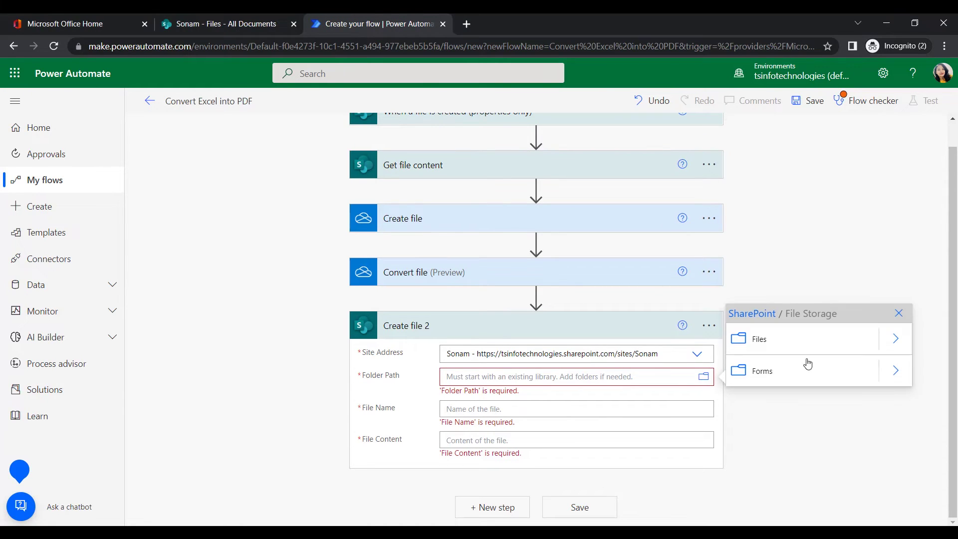
{"action": "left_click", "coordinate": [804, 349]}
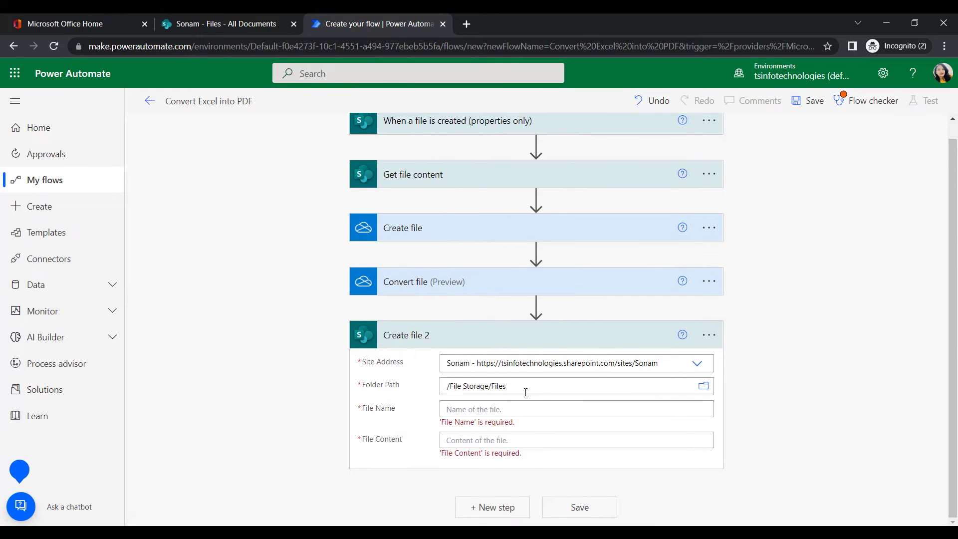
- Set File Name and File Content to Convert file's 'File name' and 'File content'
{"action": "left_click", "coordinate": [510, 409]}
{"action": "scroll", "coordinate": [419, 291], "scroll_direction": "down", "scroll_amount": 3}
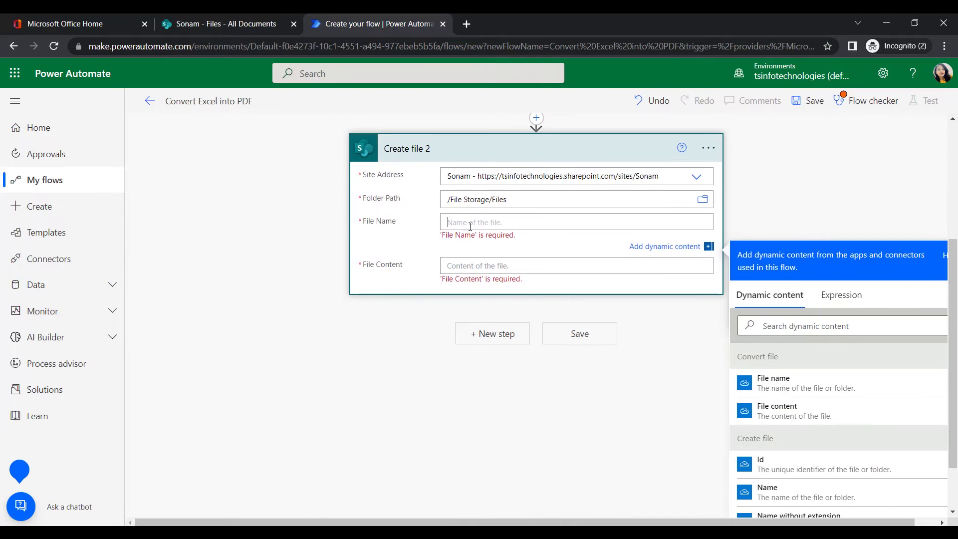
{"action": "left_click", "coordinate": [775, 382]}
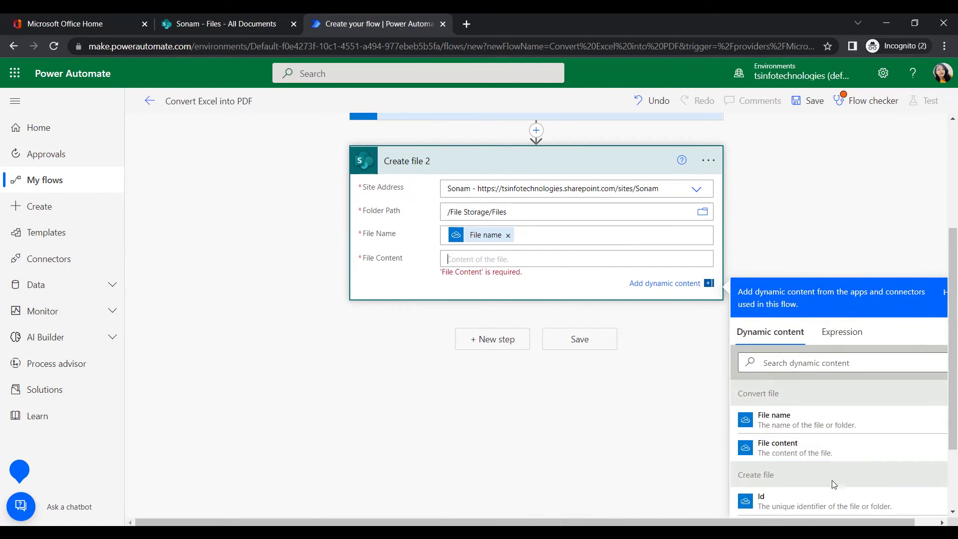
{"action": "left_click", "coordinate": [798, 444]}
{"action": "left_click_drag", "start_coordinate": [783, 389], "coordinate": [739, 387]}
{"action": "left_click", "coordinate": [823, 197]}
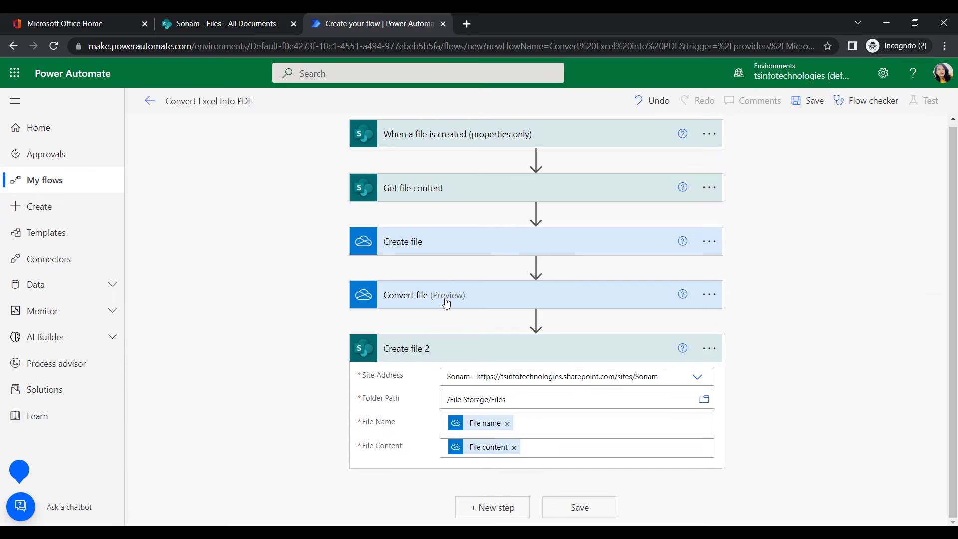
- Collapse the Create file 2 card so all five flow steps are visible
{"action": "left_click", "coordinate": [433, 352]}
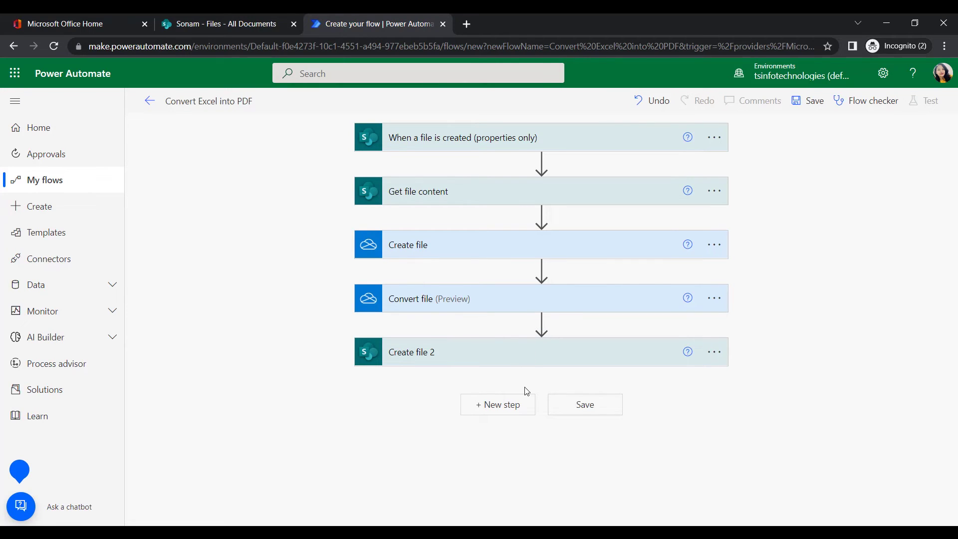
- Add a SharePoint 'Delete file' step whose File Identifier is the trigger's Identifier
{"action": "left_click", "coordinate": [518, 405]}
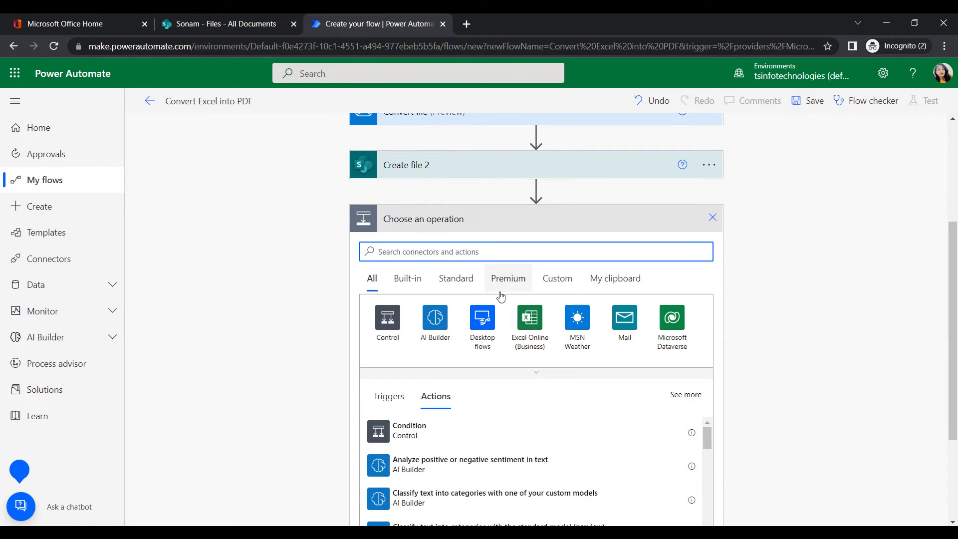
{"action": "type", "text": "c"}
{"action": "type", "text": "ete file"}
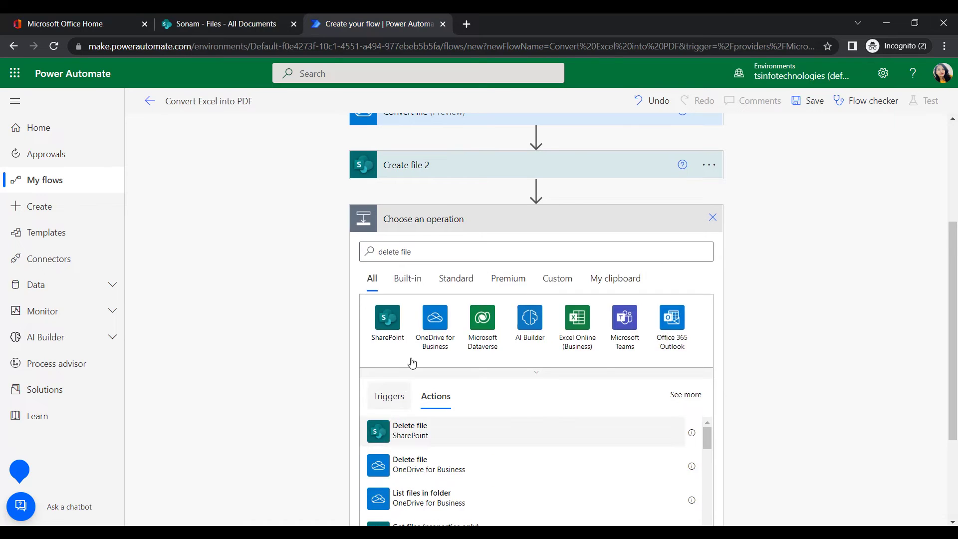
{"action": "left_click", "coordinate": [414, 428]}
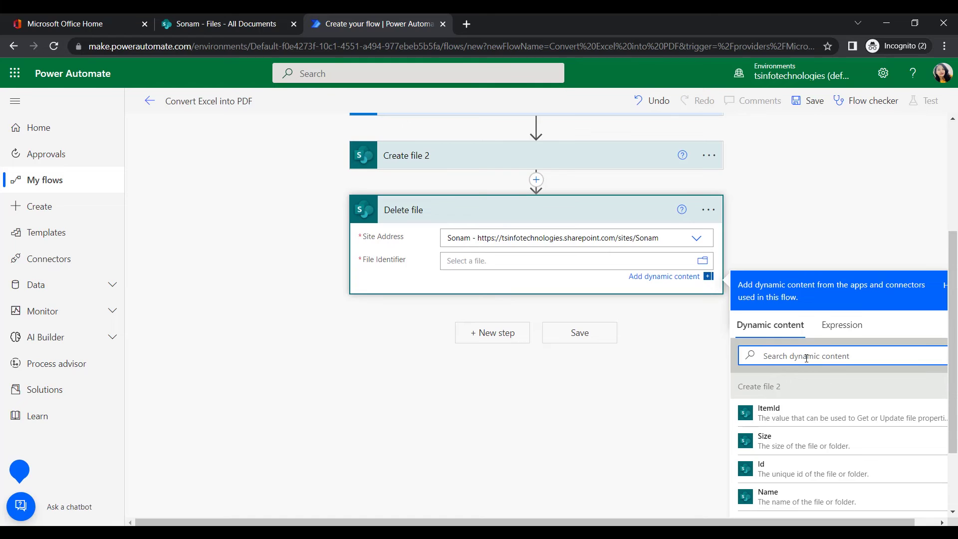
{"action": "type", "text": "i"}
{"action": "key", "text": "BackSpace"}
{"action": "type", "text": "ident"}
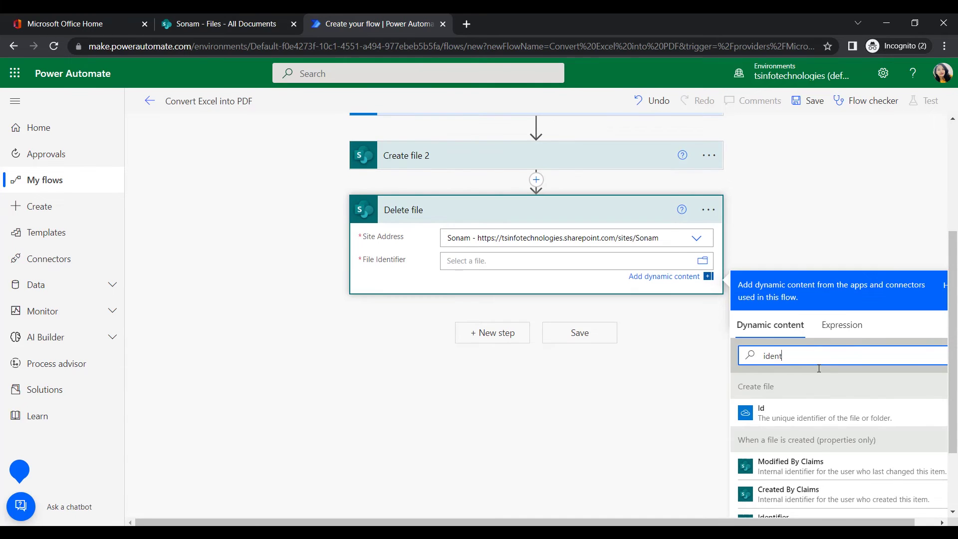
{"action": "left_click", "coordinate": [774, 516]}
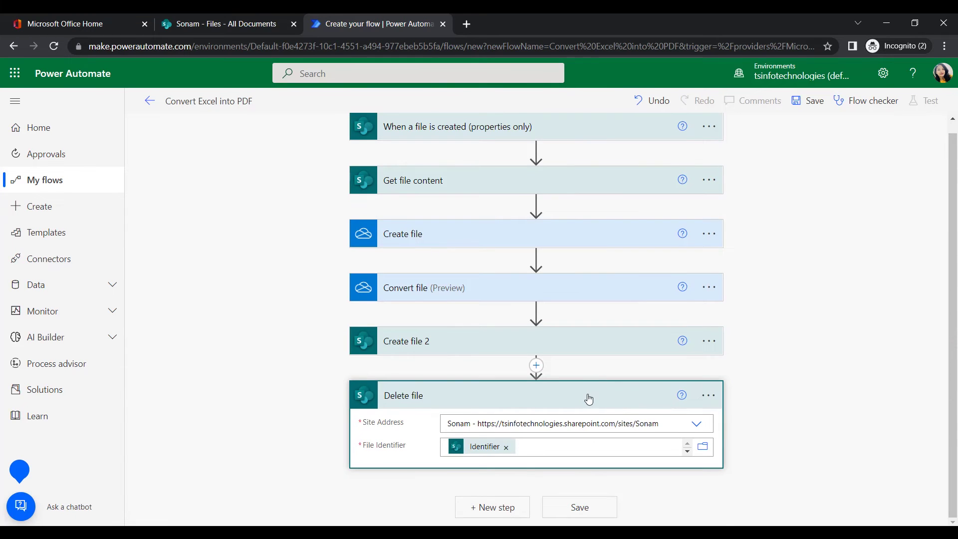
{"action": "left_click", "coordinate": [534, 402]}
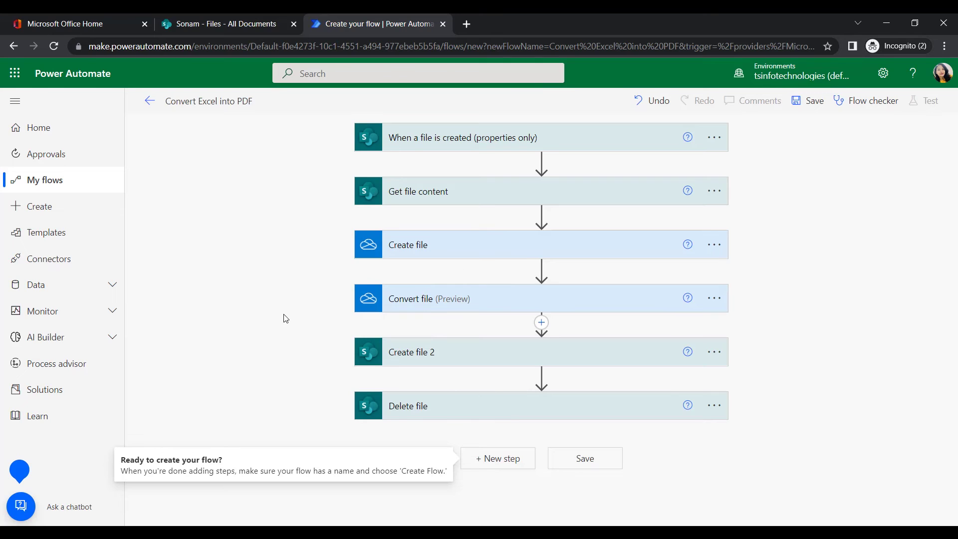
- Add a OneDrive for Business 'Delete file' step that deletes the file by the Create file step's Id
{"action": "left_click", "coordinate": [494, 459]}
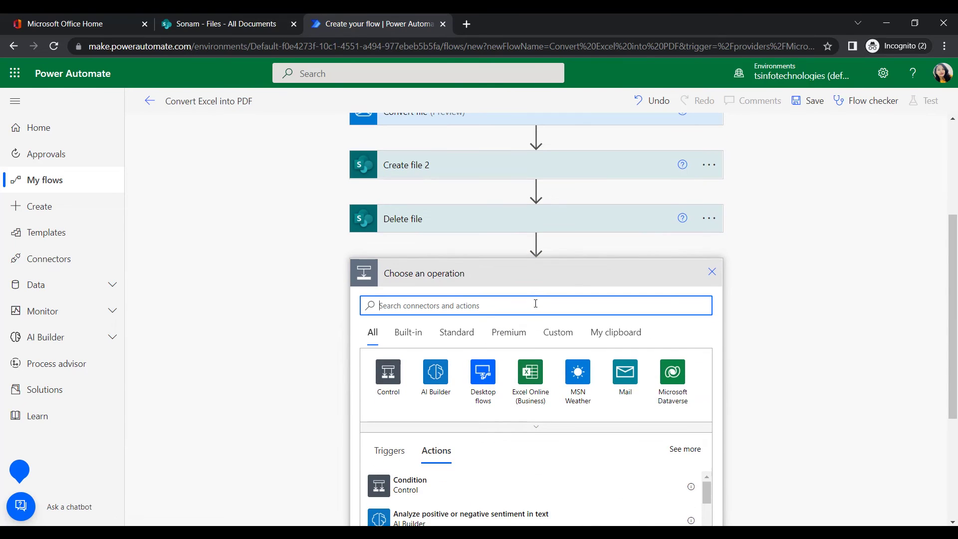
{"action": "type", "text": "De"}
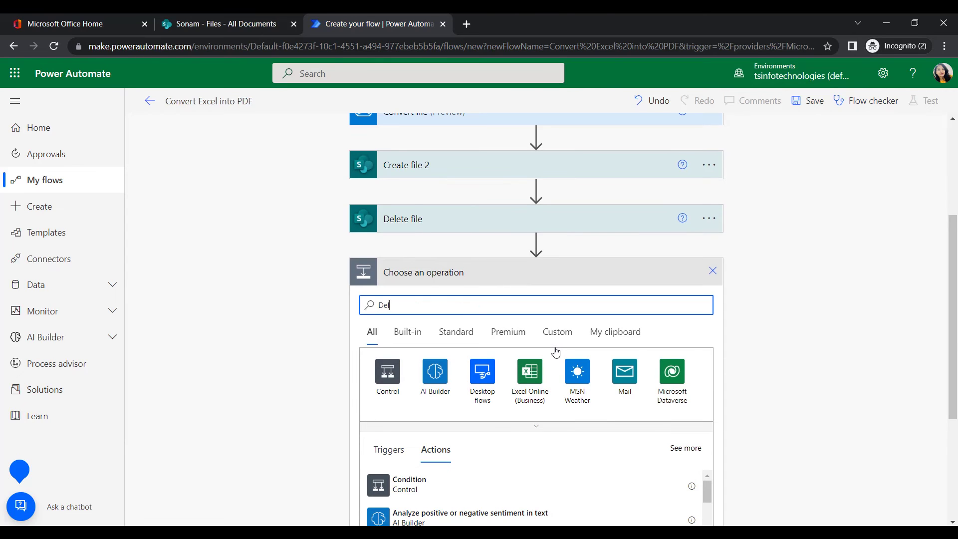
{"action": "type", "text": "lete file"}
{"action": "scroll", "coordinate": [449, 440], "scroll_direction": "down", "scroll_amount": 1}
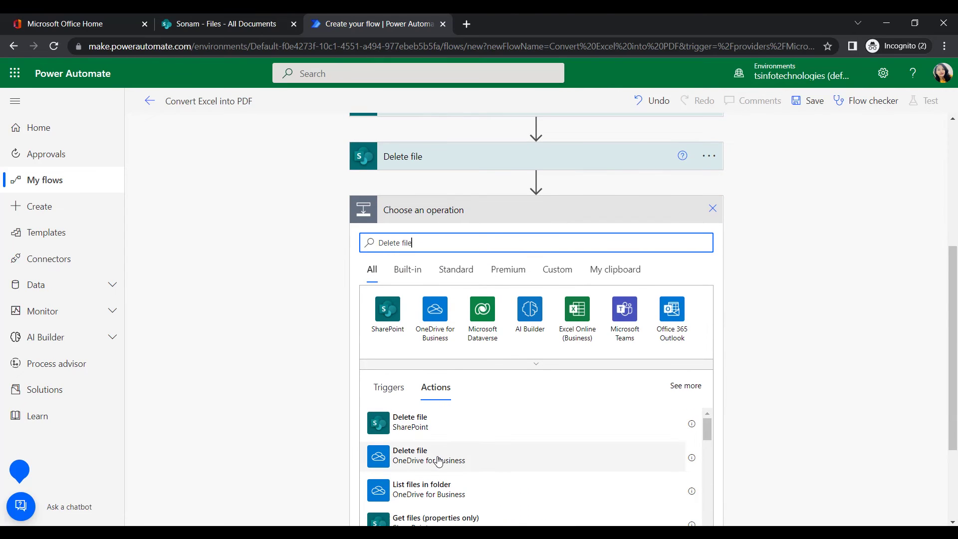
{"action": "left_click", "coordinate": [417, 452]}
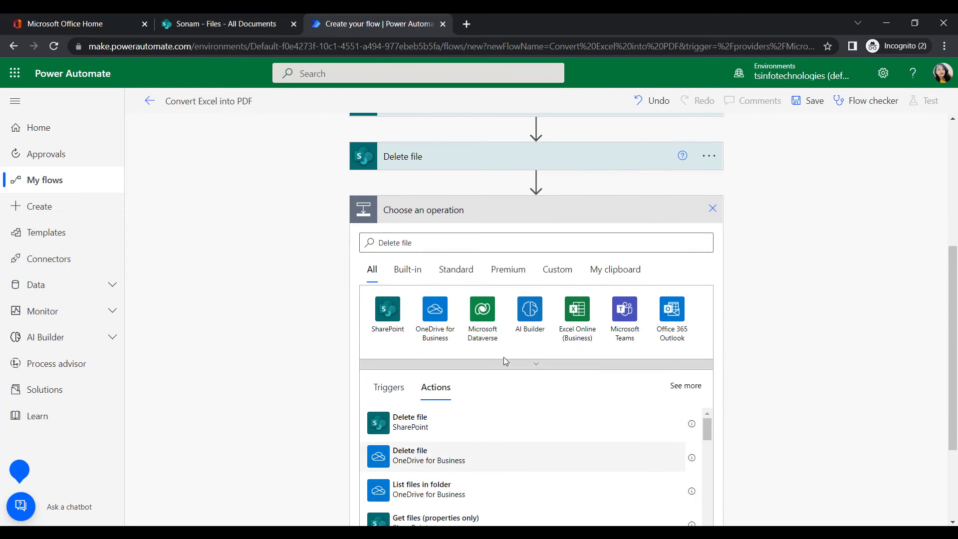
{"action": "left_click", "coordinate": [452, 447]}
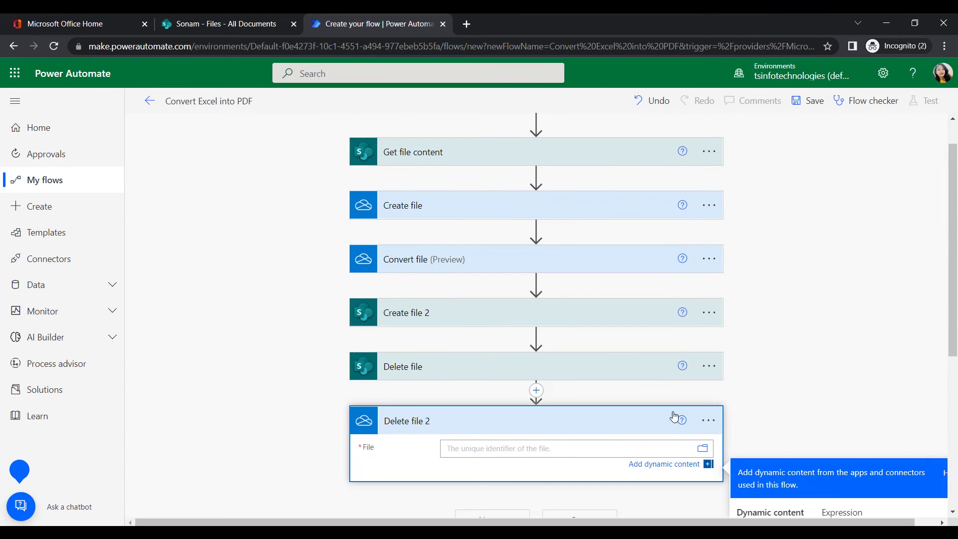
{"action": "scroll", "coordinate": [595, 422], "scroll_direction": "down", "scroll_amount": 3}
{"action": "left_click", "coordinate": [845, 419]}
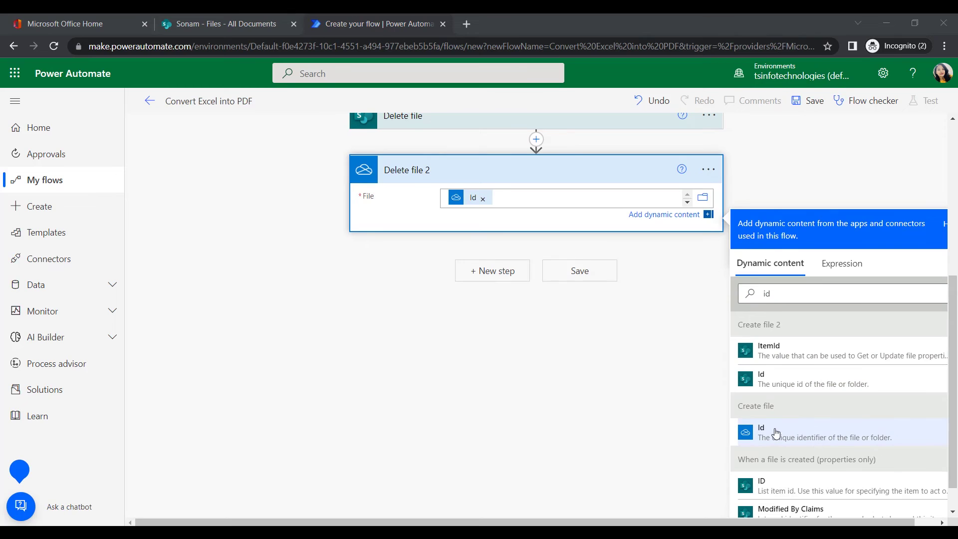
{"action": "left_click", "coordinate": [651, 428]}
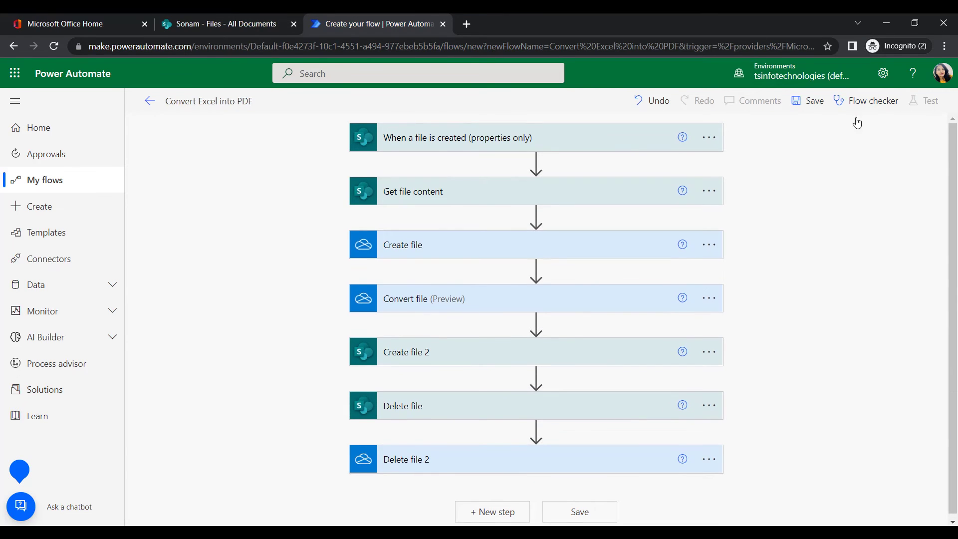
- Save the flow and start a test that waits for the trigger
{"action": "left_click", "coordinate": [811, 101]}
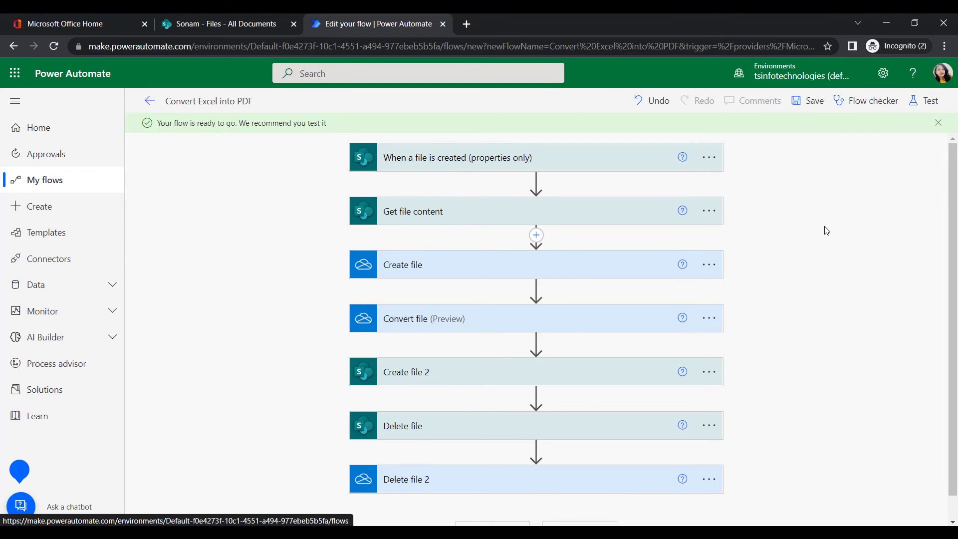
{"action": "left_click", "coordinate": [926, 102]}
{"action": "left_click", "coordinate": [781, 506]}
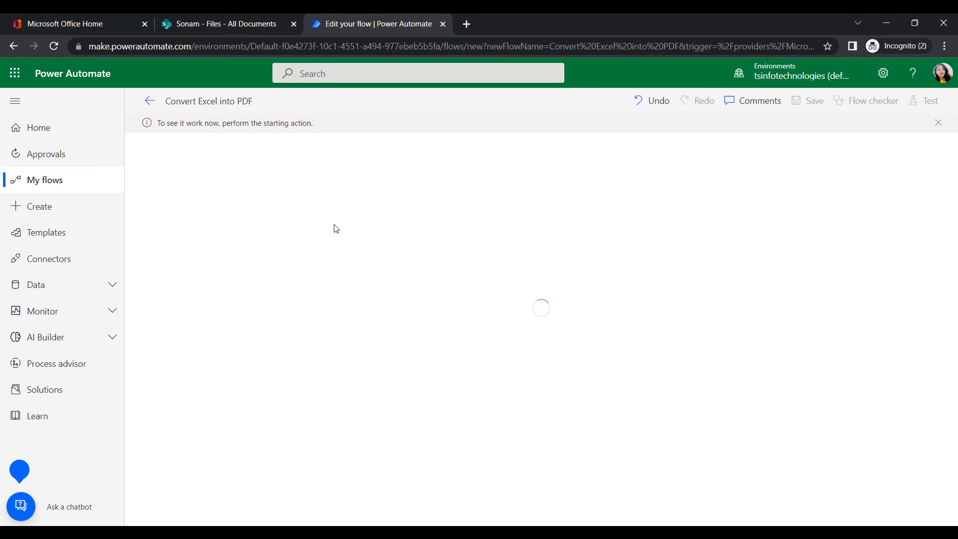
- Upload the Vehicles workbook to the SharePoint Files folder and return to the tested flow
{"action": "left_click", "coordinate": [212, 18]}
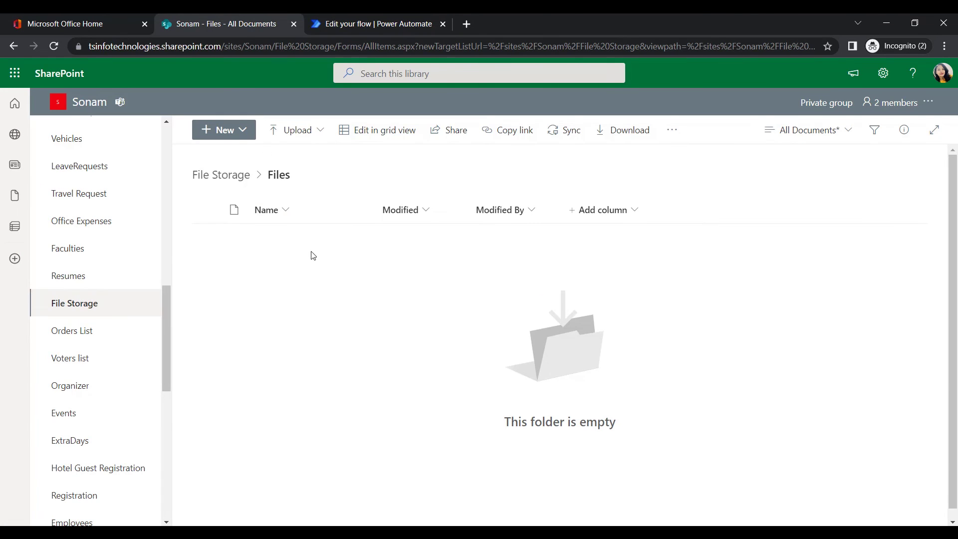
{"action": "left_click", "coordinate": [290, 129]}
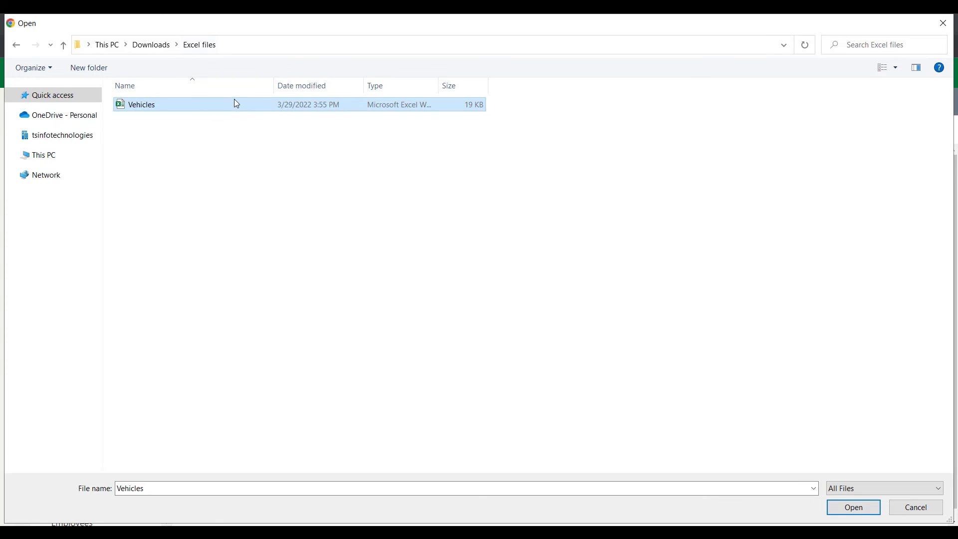
{"action": "left_click", "coordinate": [858, 511]}
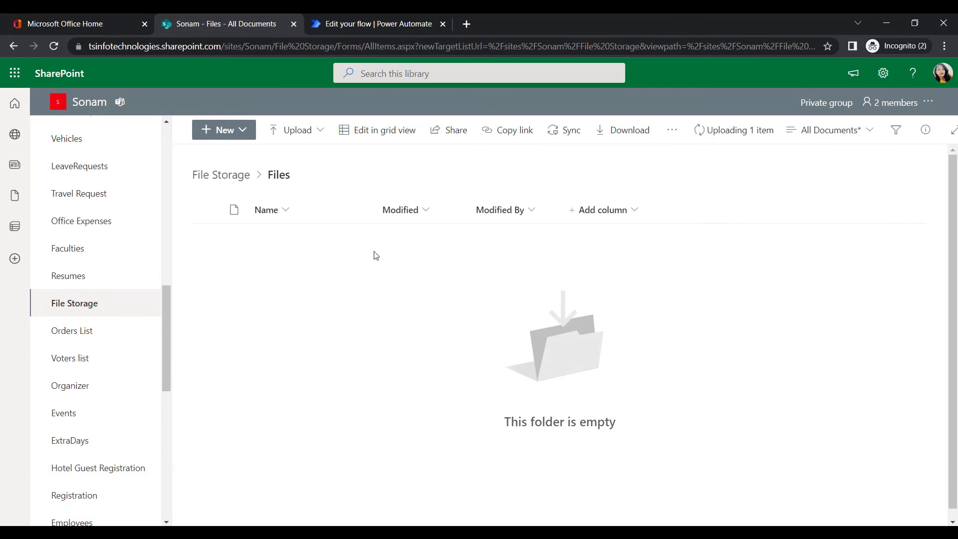
{"action": "left_click", "coordinate": [342, 17]}
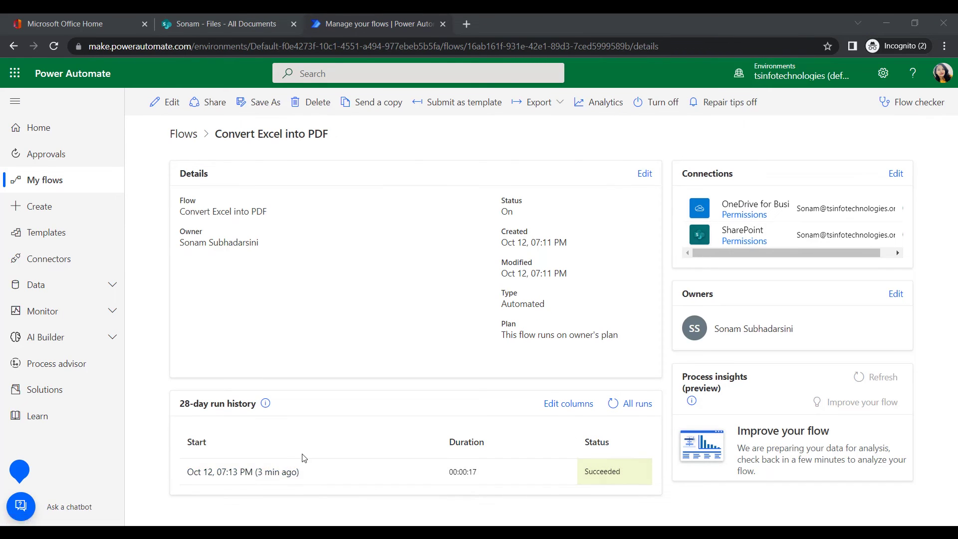
- Check the latest test run's seven steps succeeded, then reload the SharePoint library to see Vehicles.pdf
{"action": "left_click", "coordinate": [259, 477]}
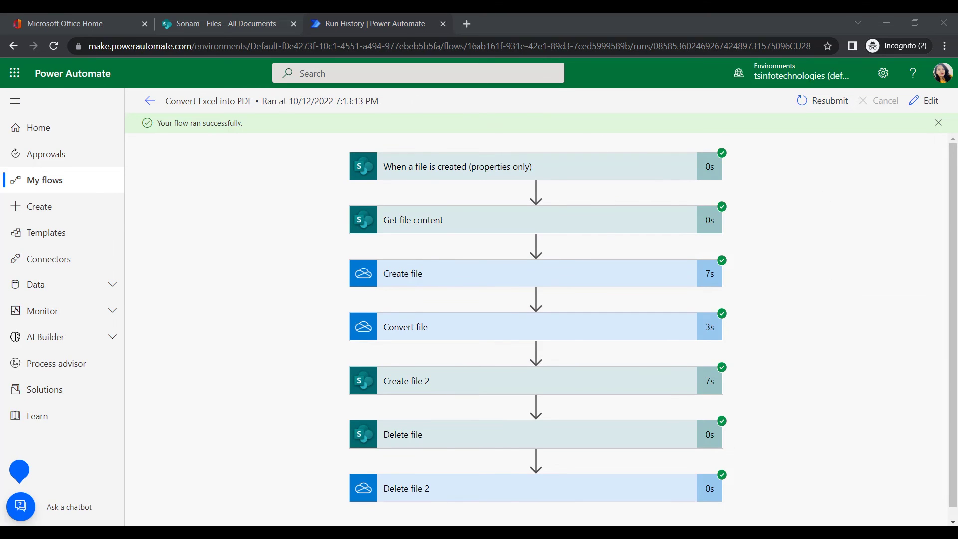
{"action": "left_click", "coordinate": [243, 20]}
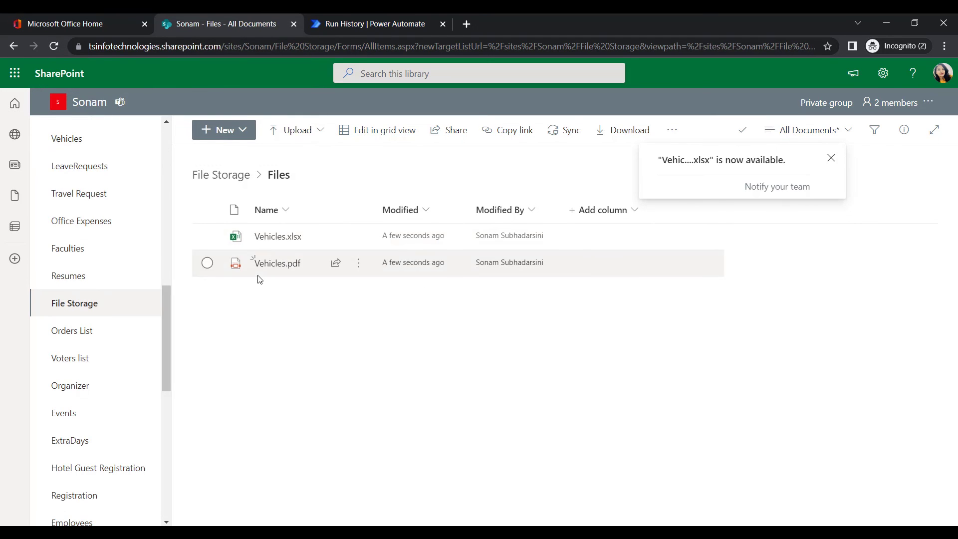
{"action": "left_click", "coordinate": [53, 47]}
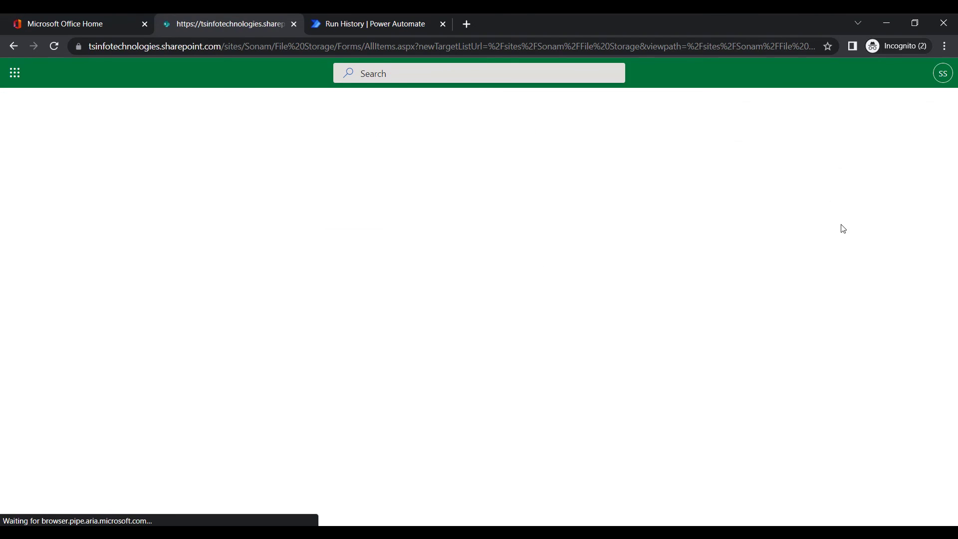